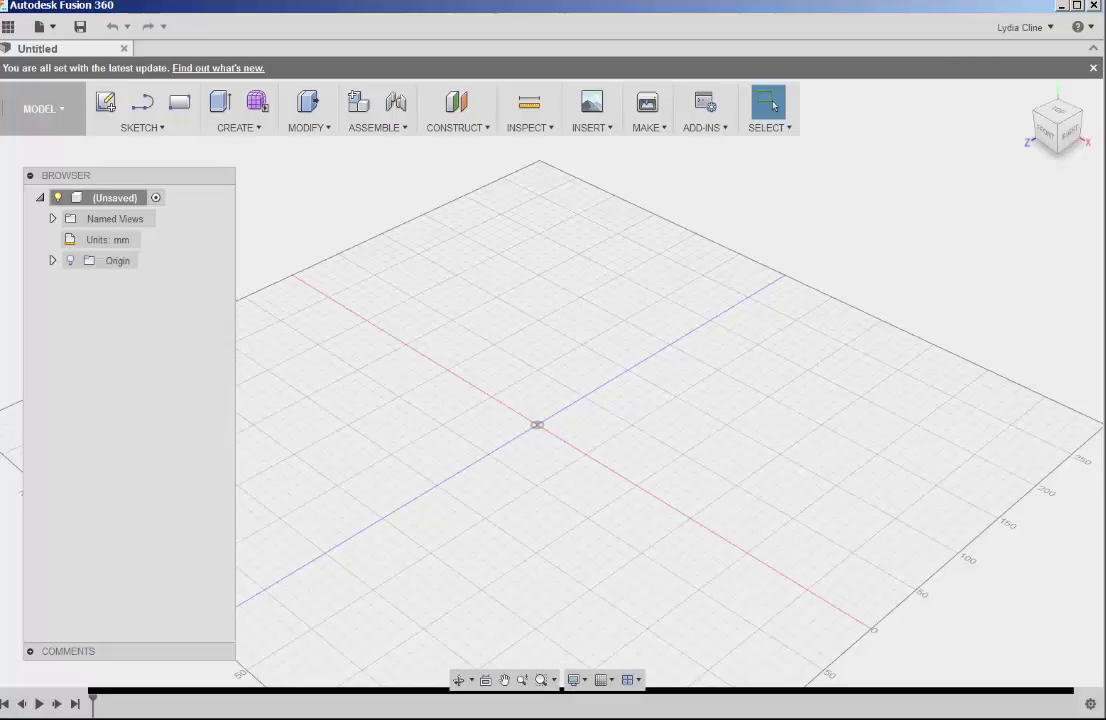
- Sketch a center diameter circle of 100 mm at the origin on the horizontal ground plane
left_click(162, 128)
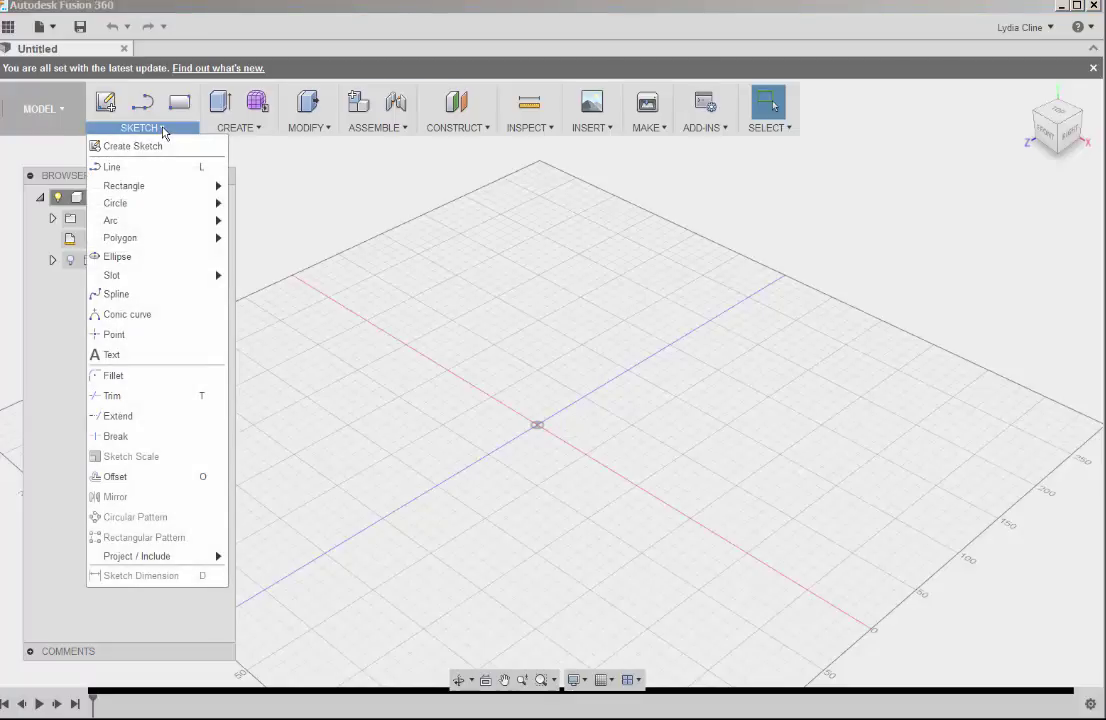
mouse_move(140, 188)
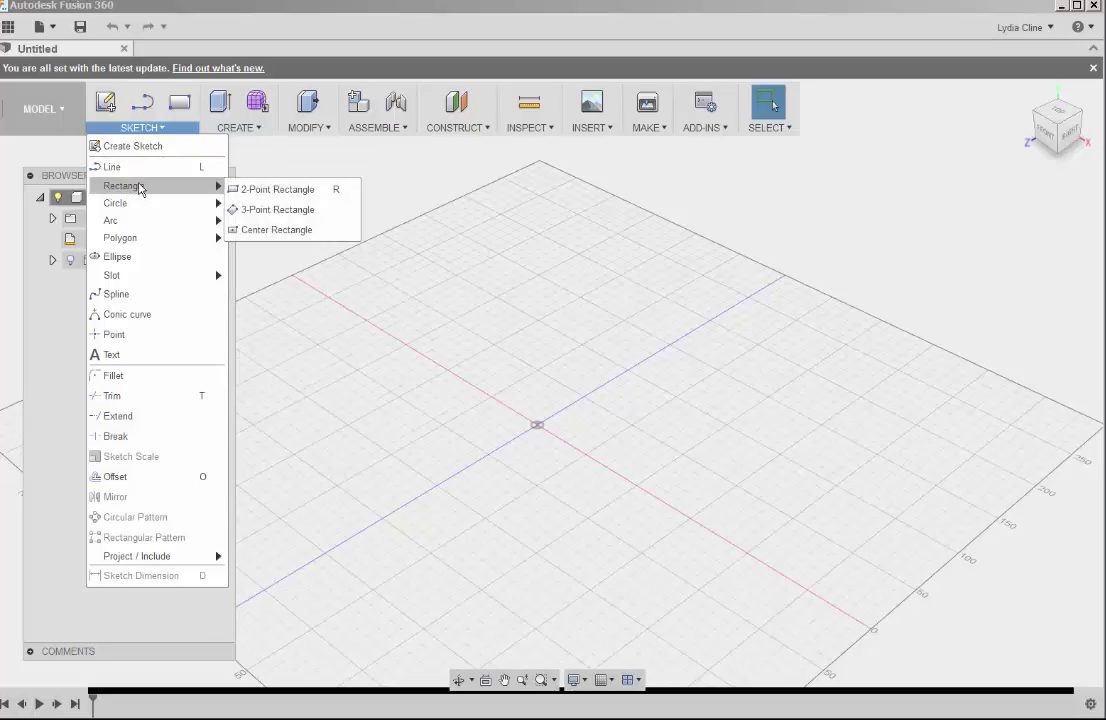
mouse_move(140, 211)
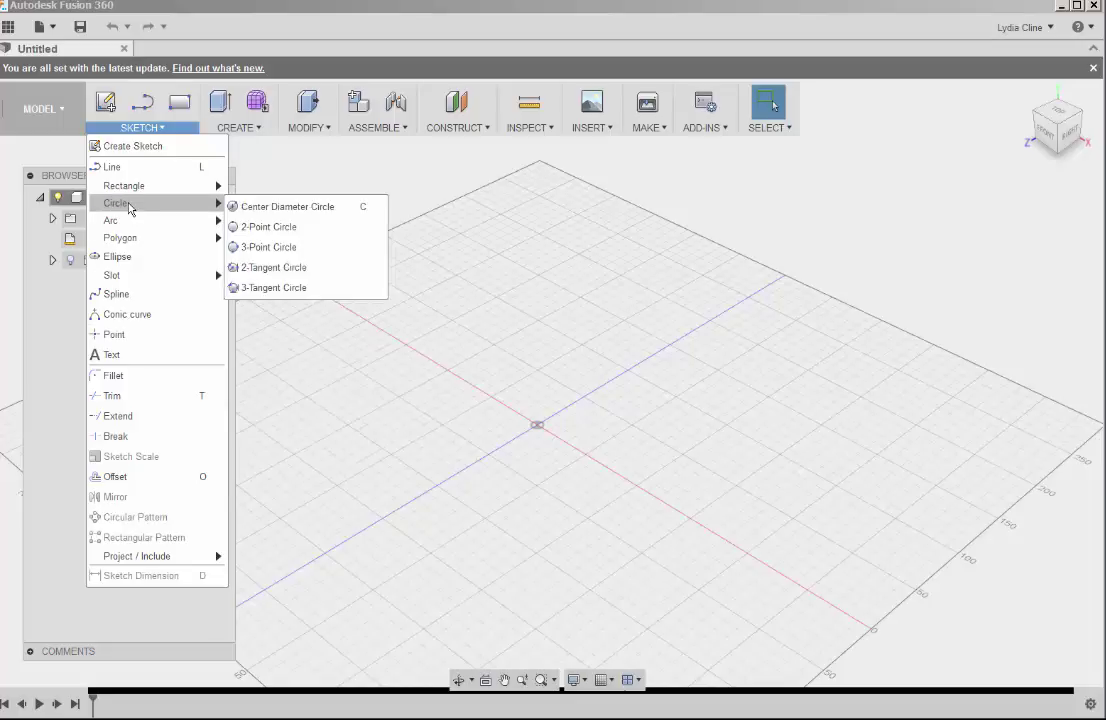
left_click(260, 208)
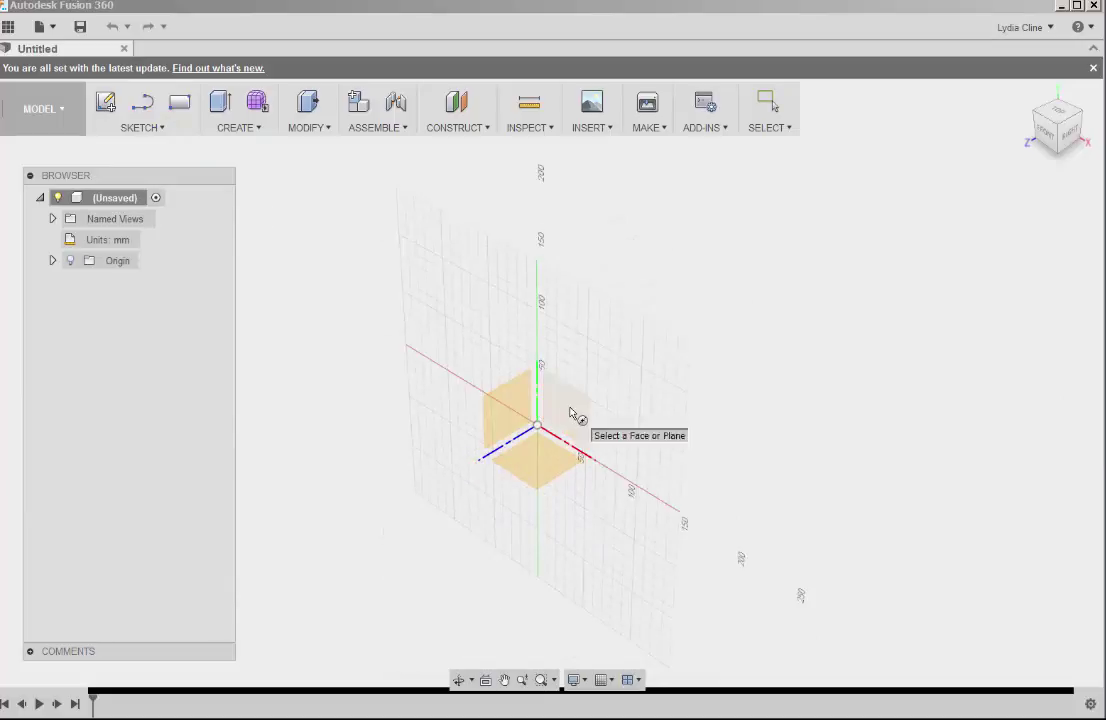
left_click(538, 462)
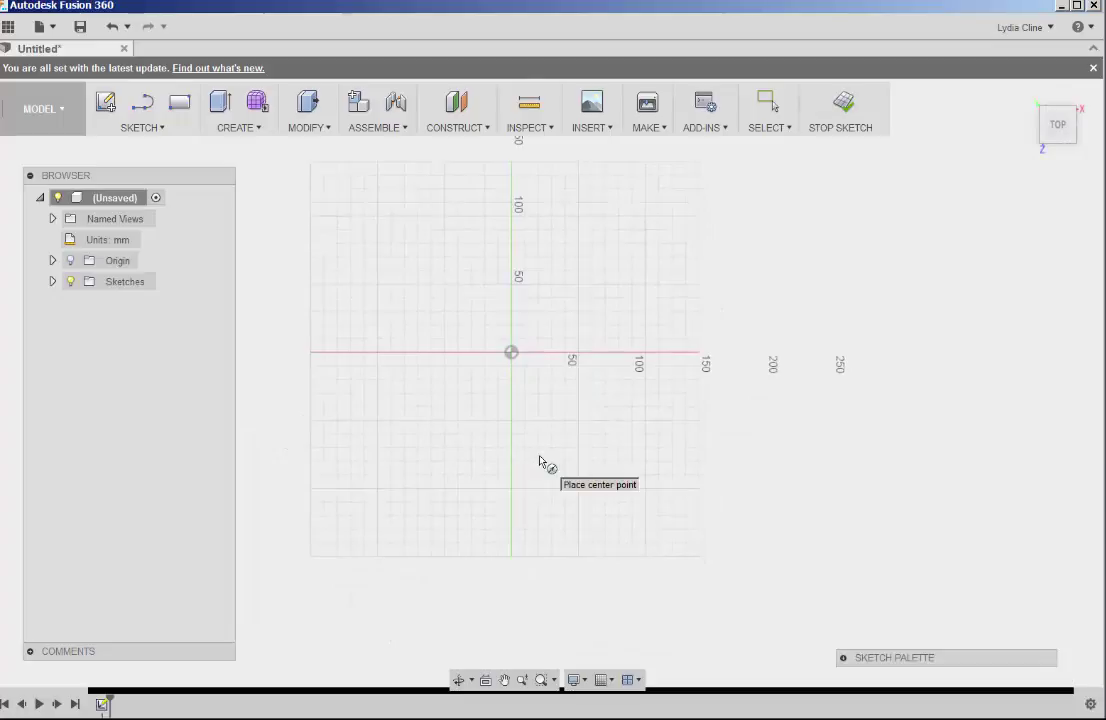
left_click(510, 352)
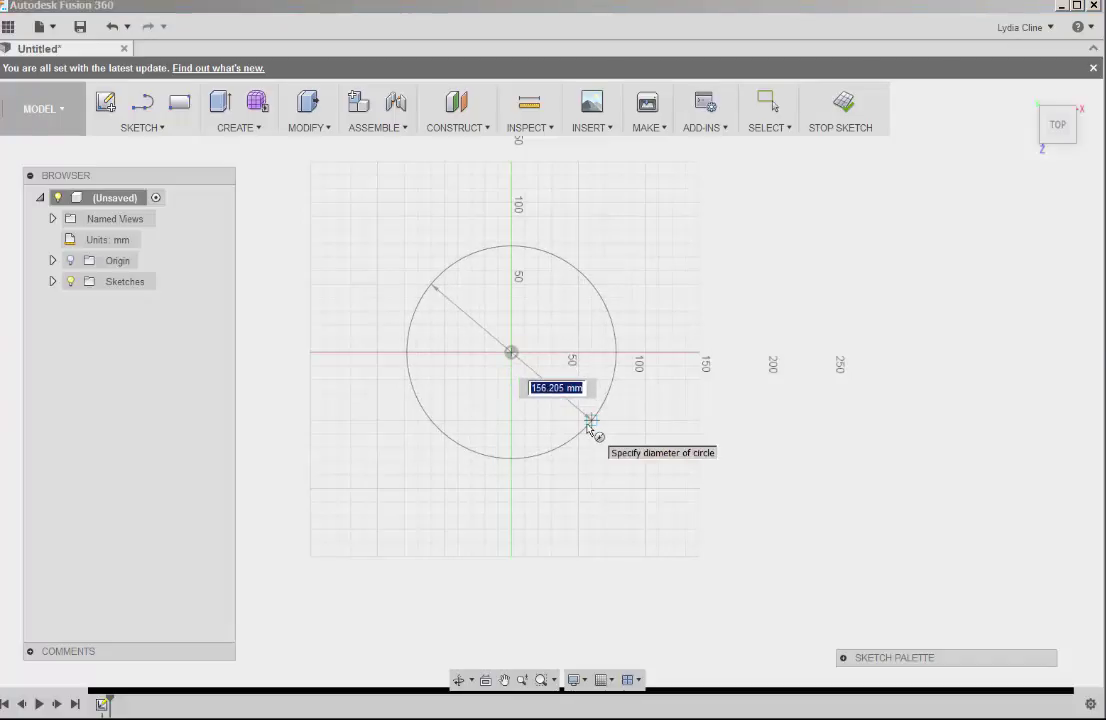
type("100")
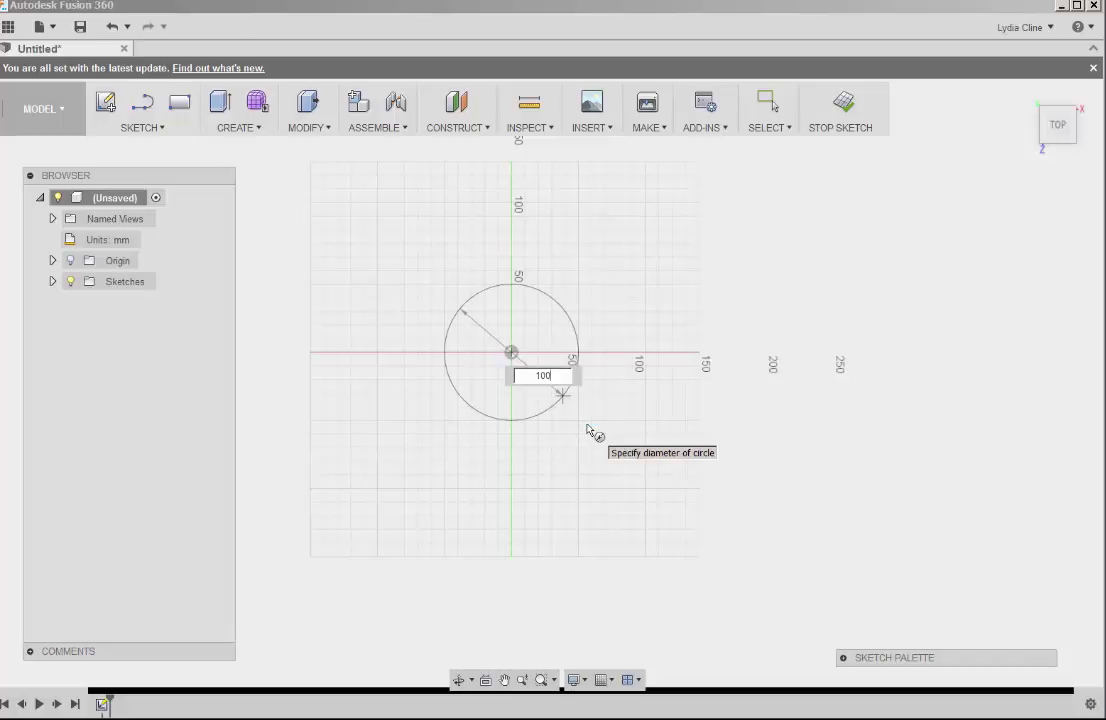
key("Return")
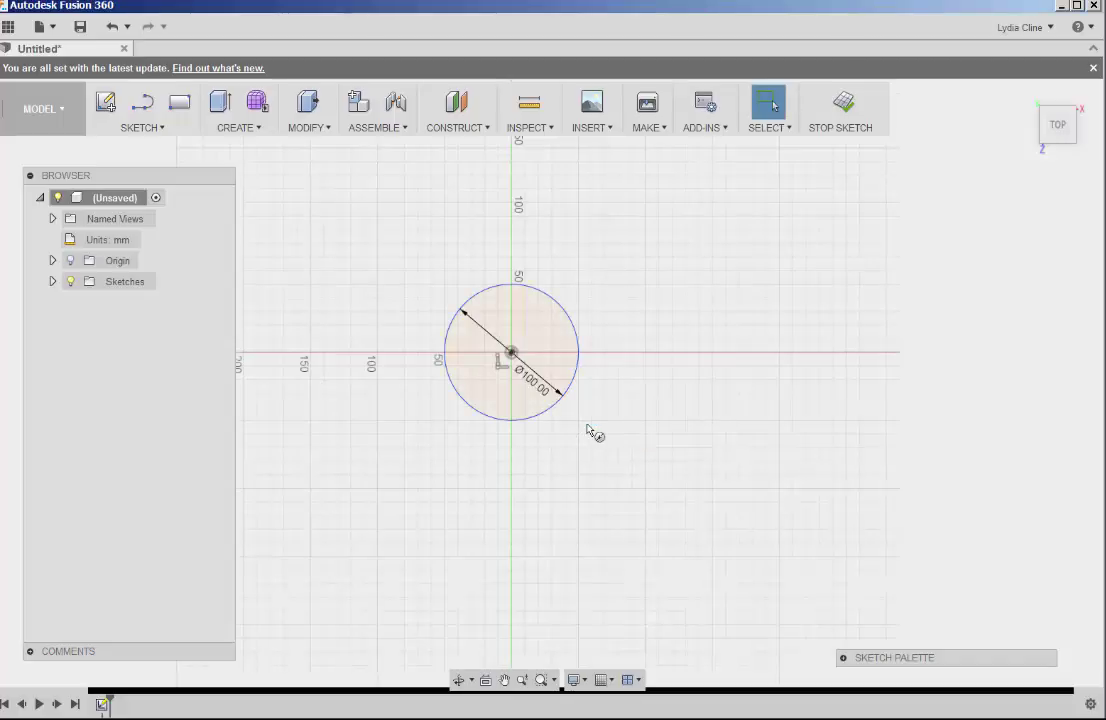
- Expand the Sketch Palette beside the circle to view its options and constraints
scroll(502, 380, "up", 3)
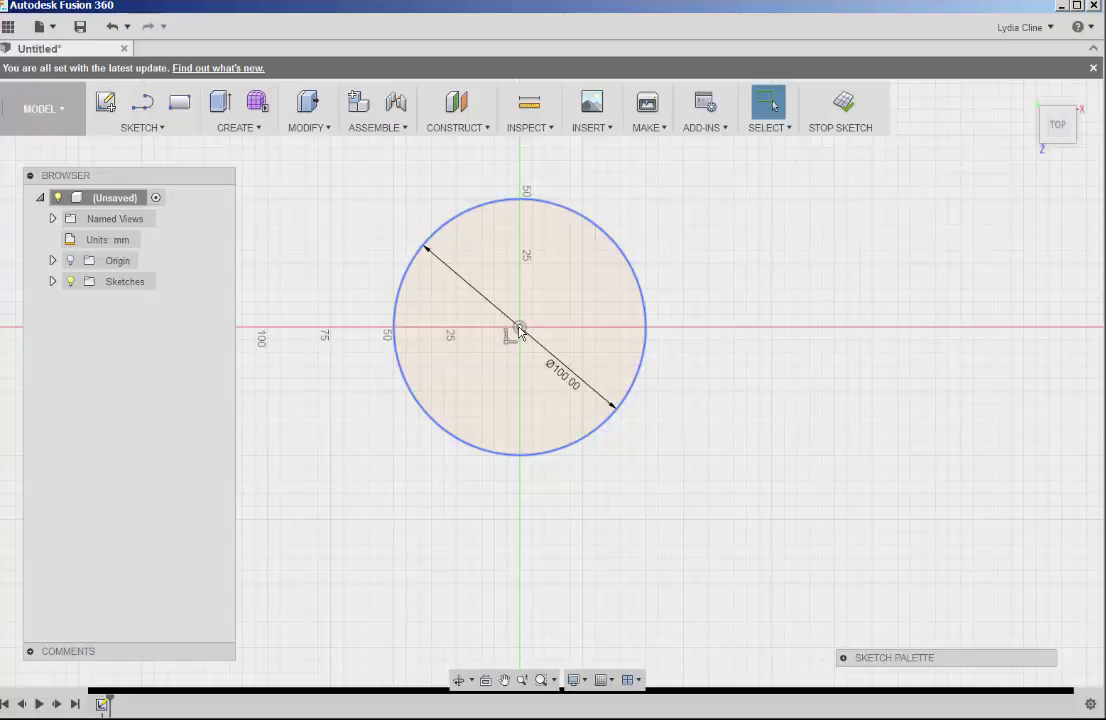
mouse_move(965, 660)
left_mouse_down()
mouse_move(881, 306)
mouse_move(887, 245)
left_mouse_up()
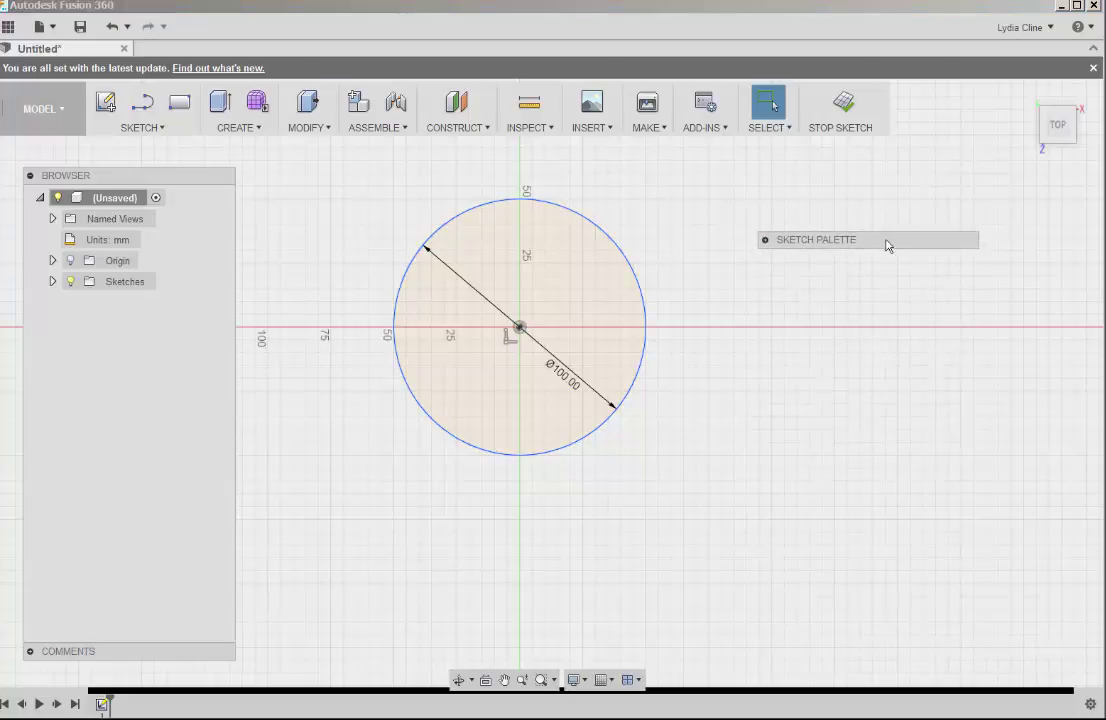
left_click(765, 240)
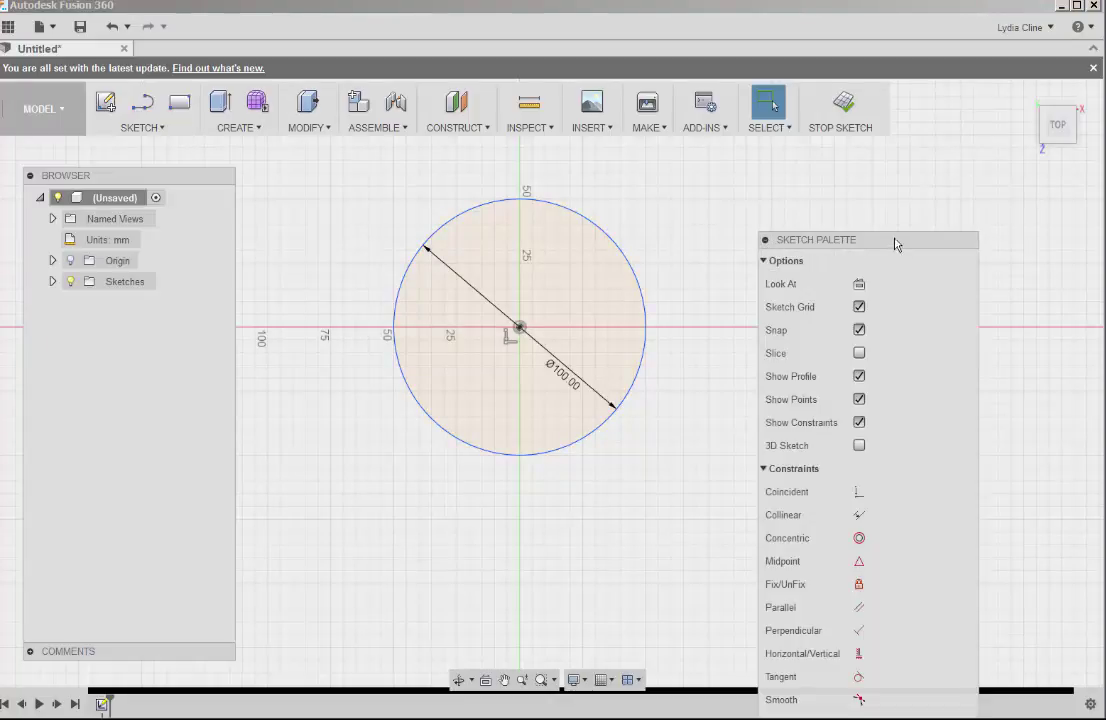
mouse_move(895, 243)
left_mouse_down()
mouse_move(825, 148)
mouse_move(831, 137)
left_mouse_up()
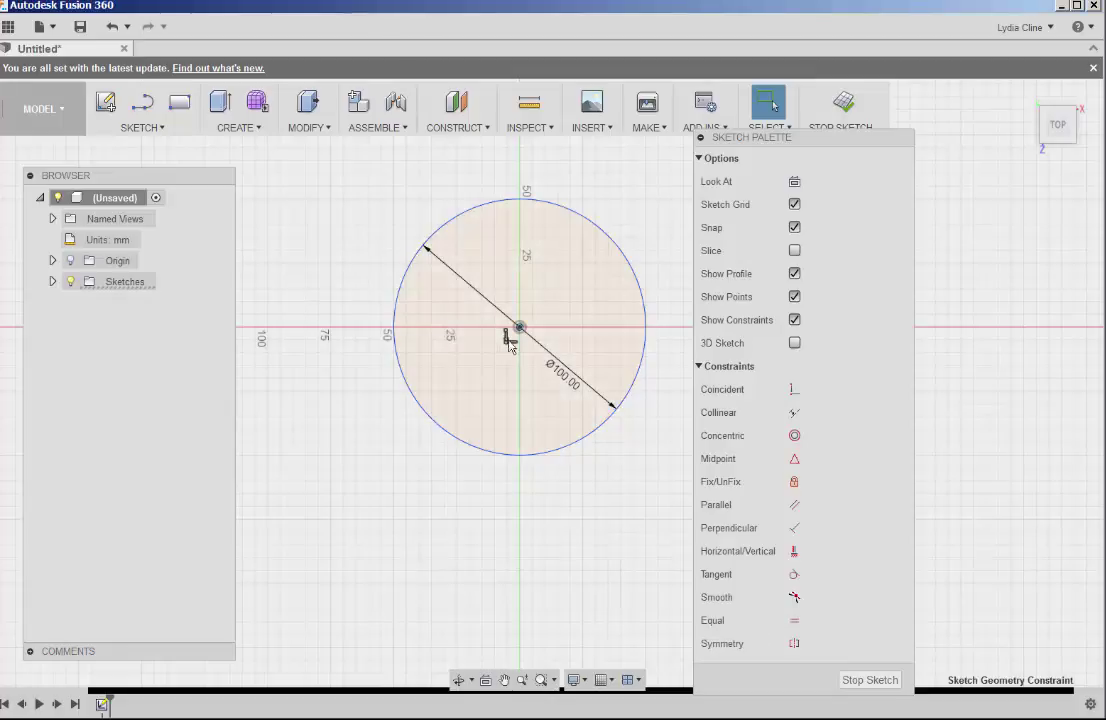
- Delete the coincident constraint at the circle's center and the circle's diameter dimension
right_click(511, 346)
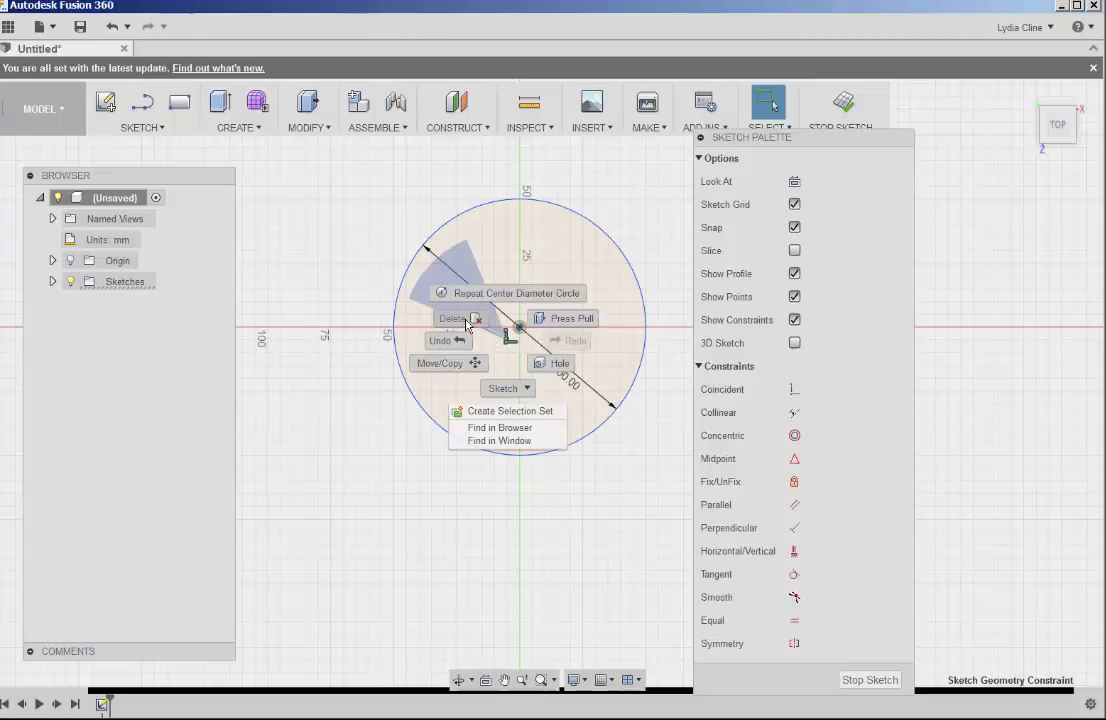
left_click(463, 322)
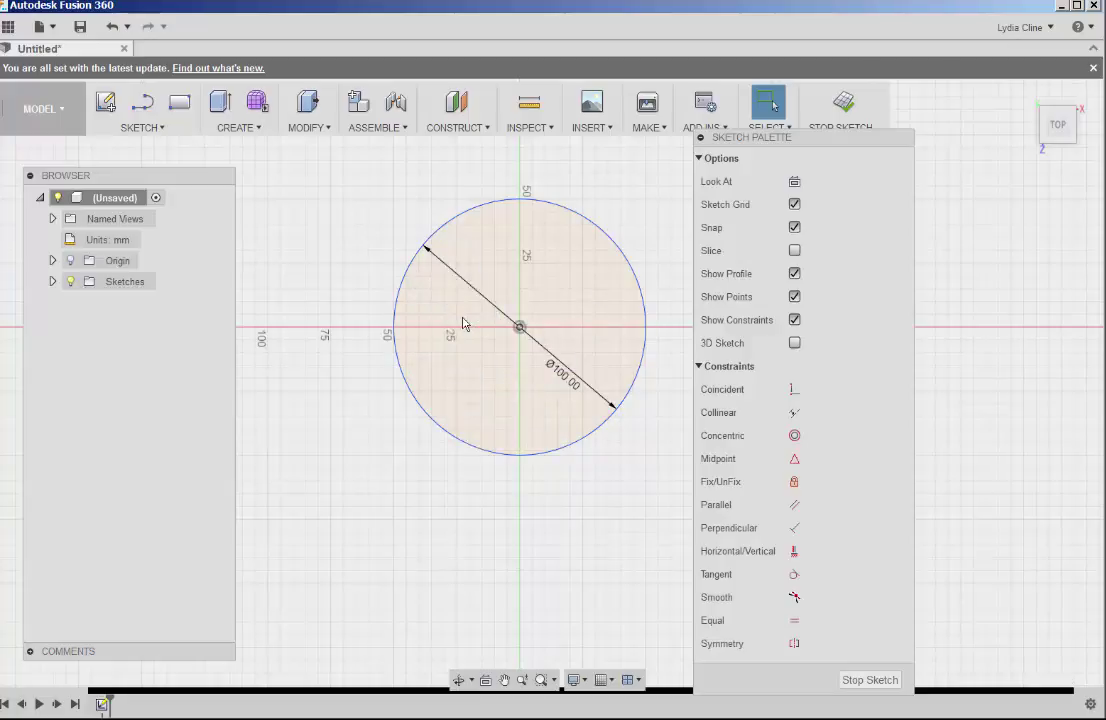
right_click(519, 330)
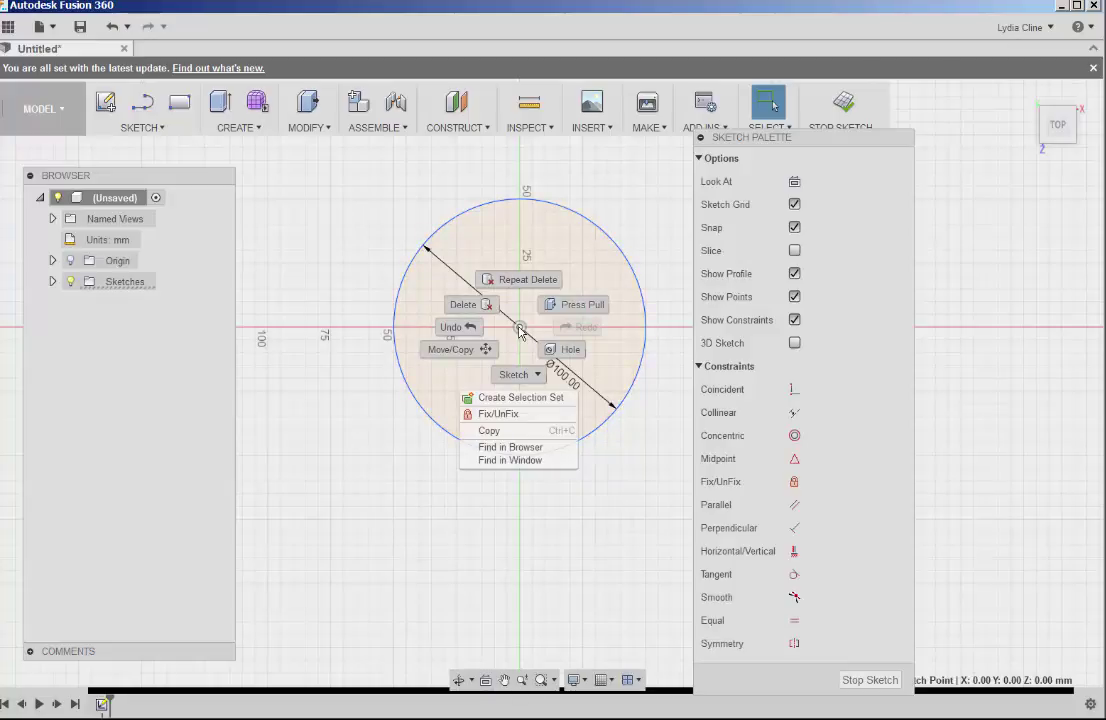
left_click(481, 308)
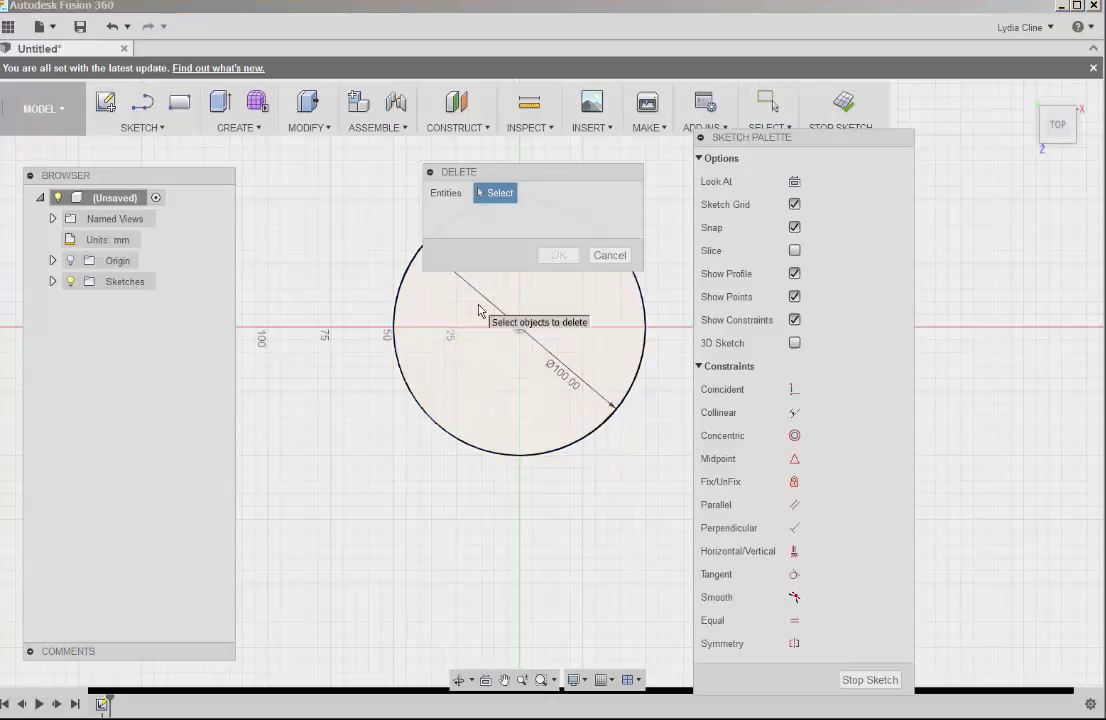
left_click(516, 326)
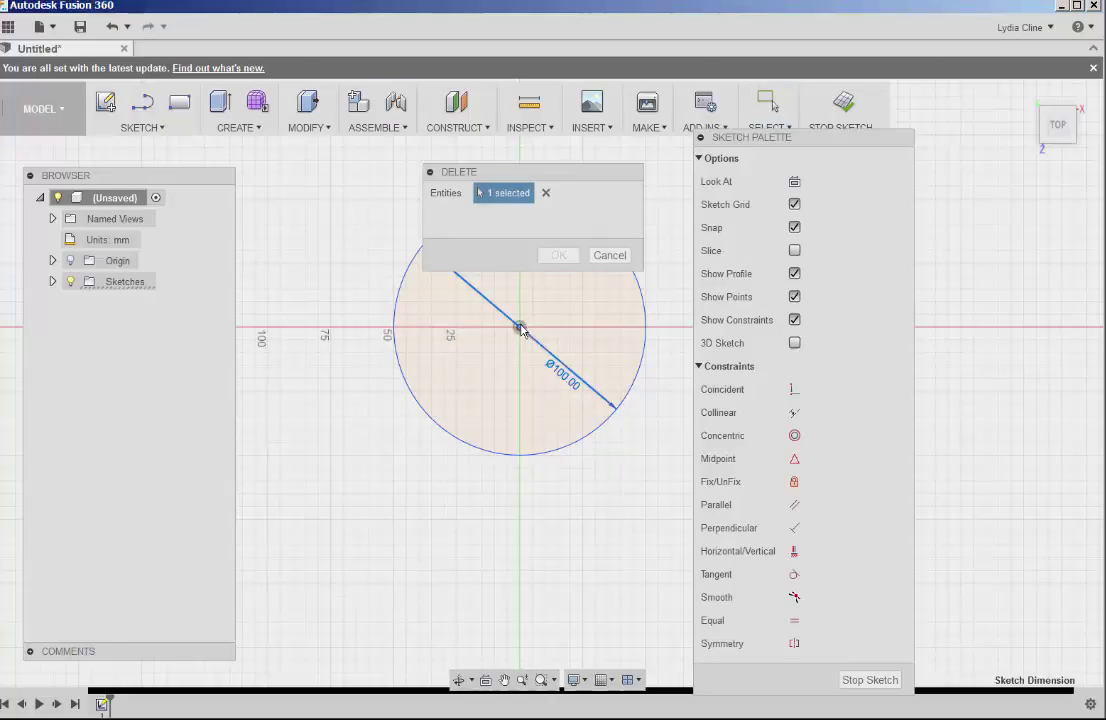
left_click(545, 259)
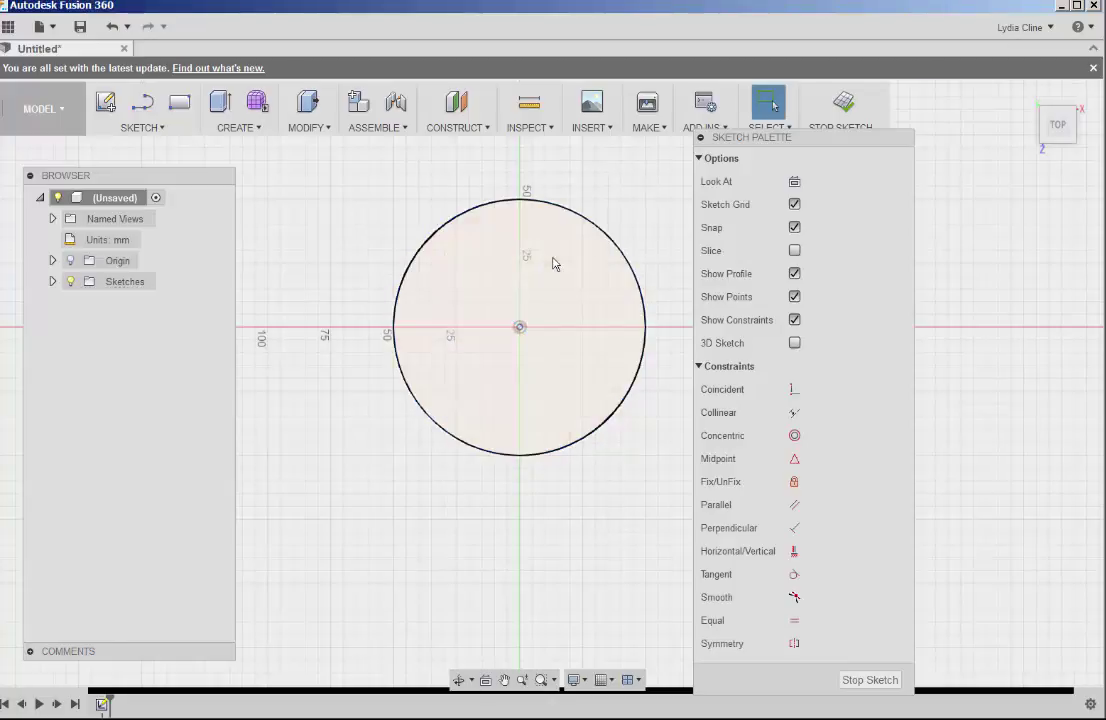
- Collapse the Sketch Palette out of the way and sketch a tall 2-point rectangle overlapping the circle's lower-right edge
left_click(698, 137)
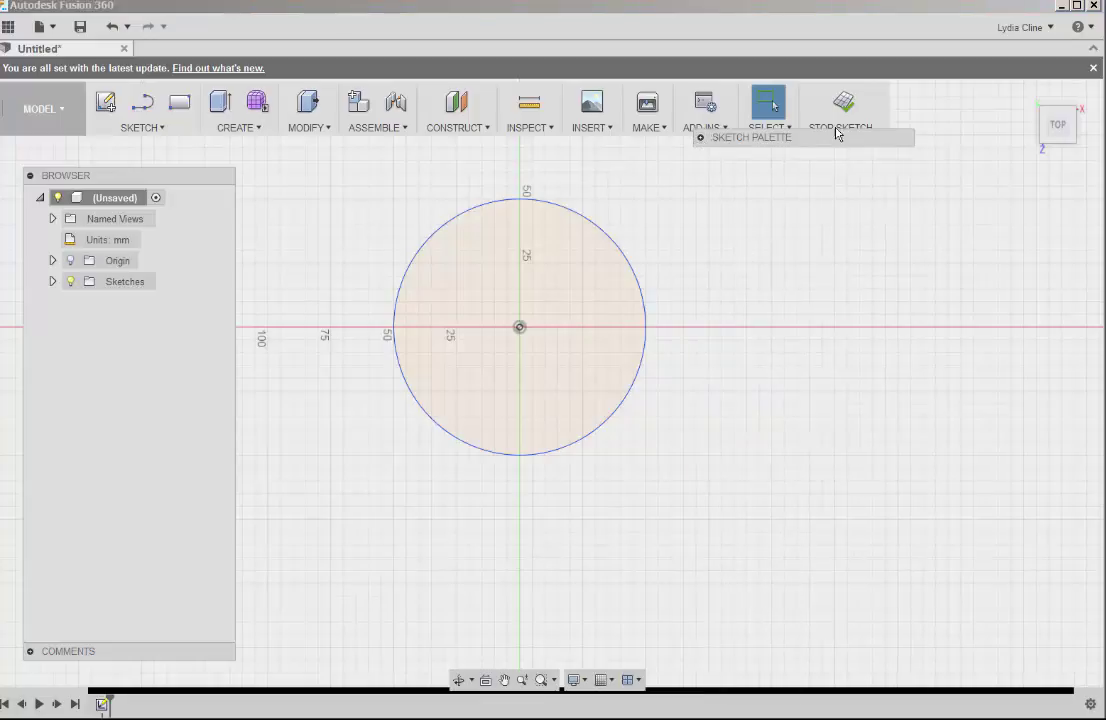
mouse_move(835, 137)
left_mouse_down()
mouse_move(1040, 590)
mouse_move(958, 615)
left_mouse_up()
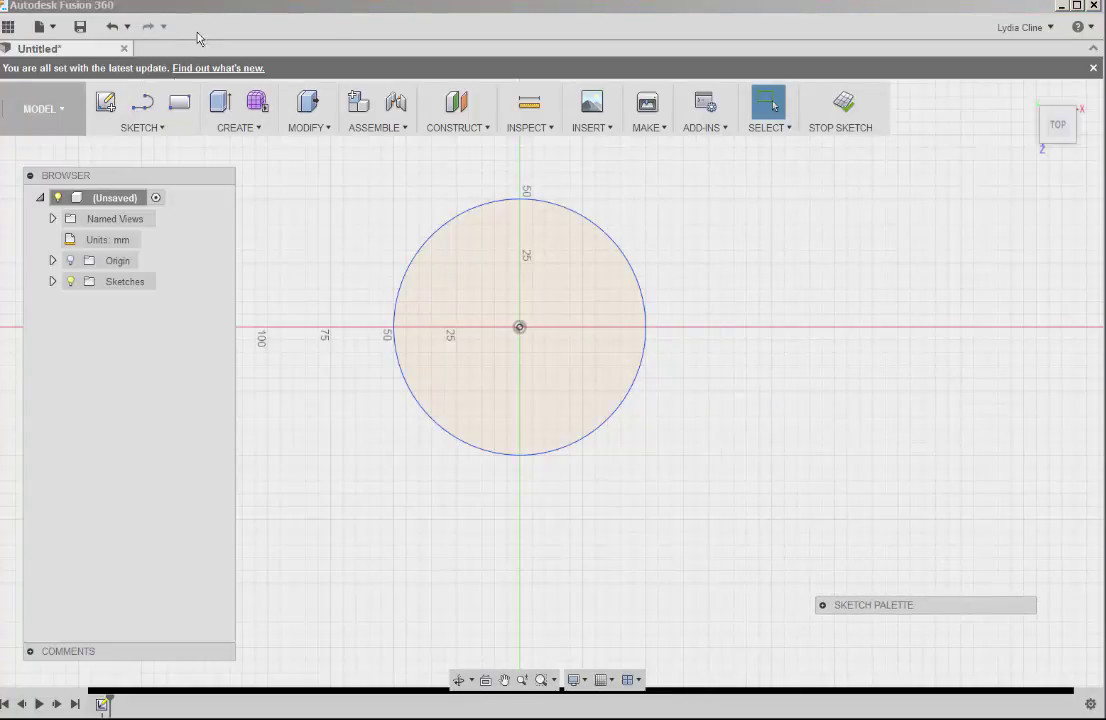
left_click(162, 129)
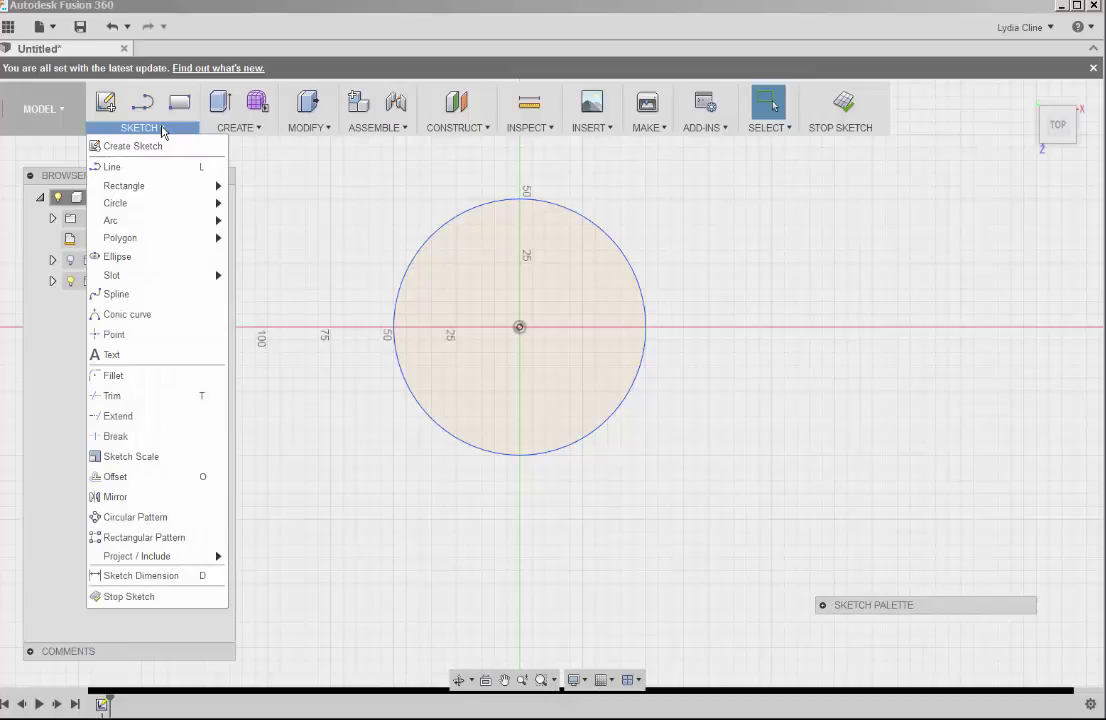
mouse_move(143, 187)
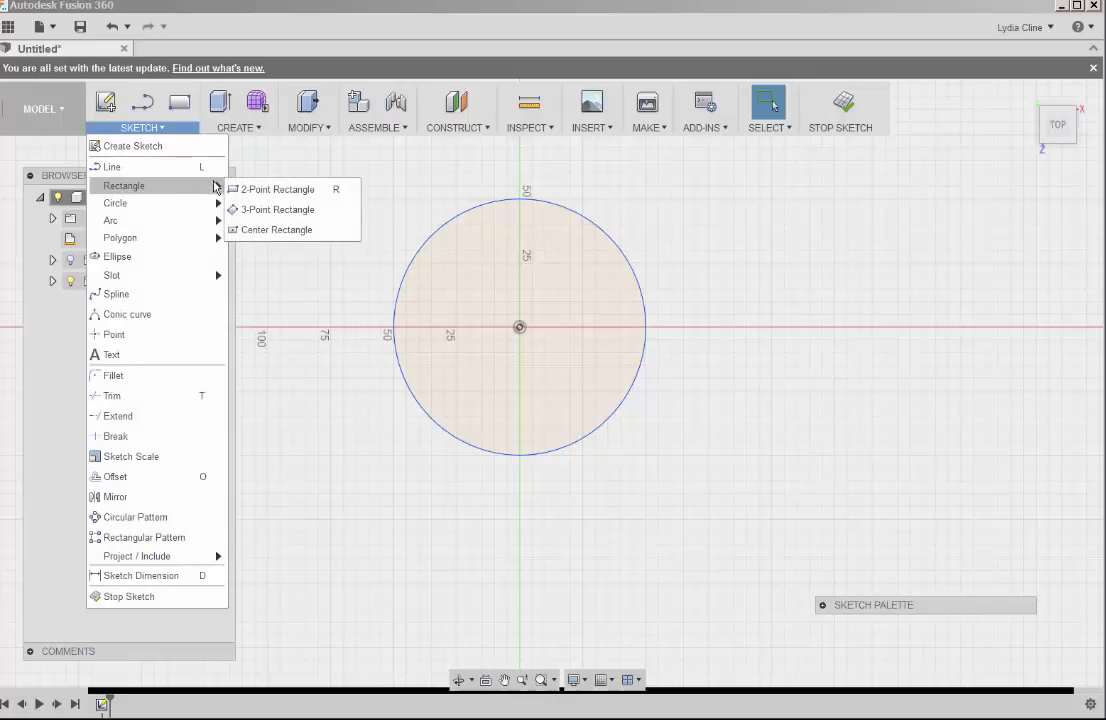
left_click(256, 189)
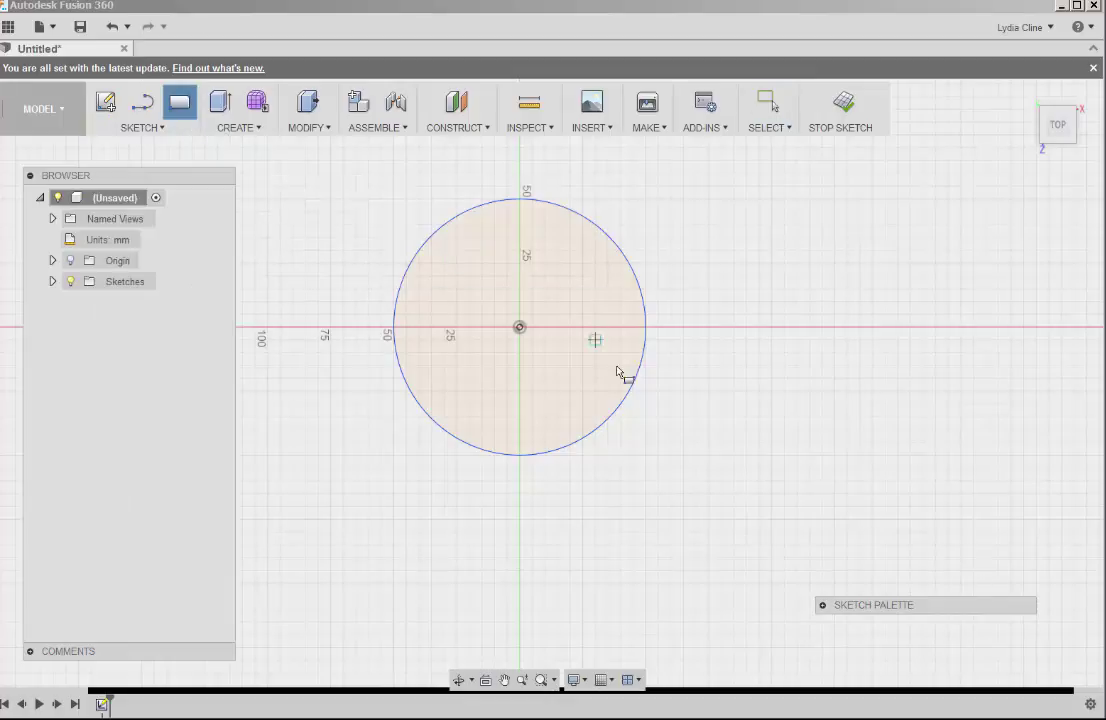
left_click(570, 365)
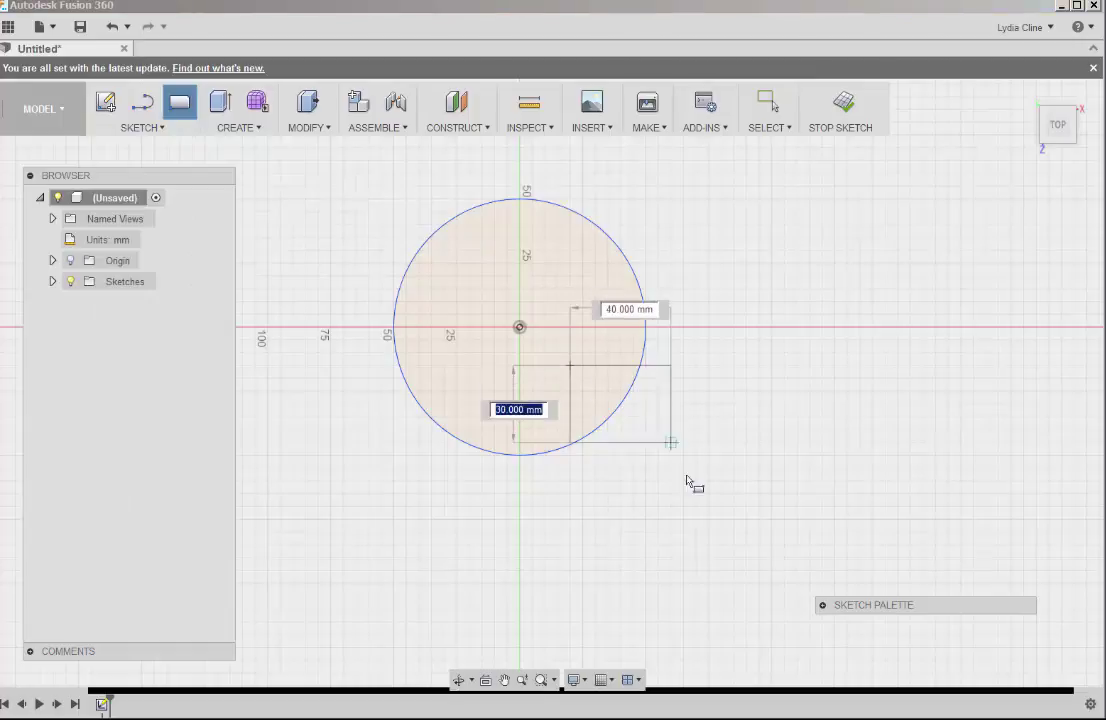
left_click(685, 589)
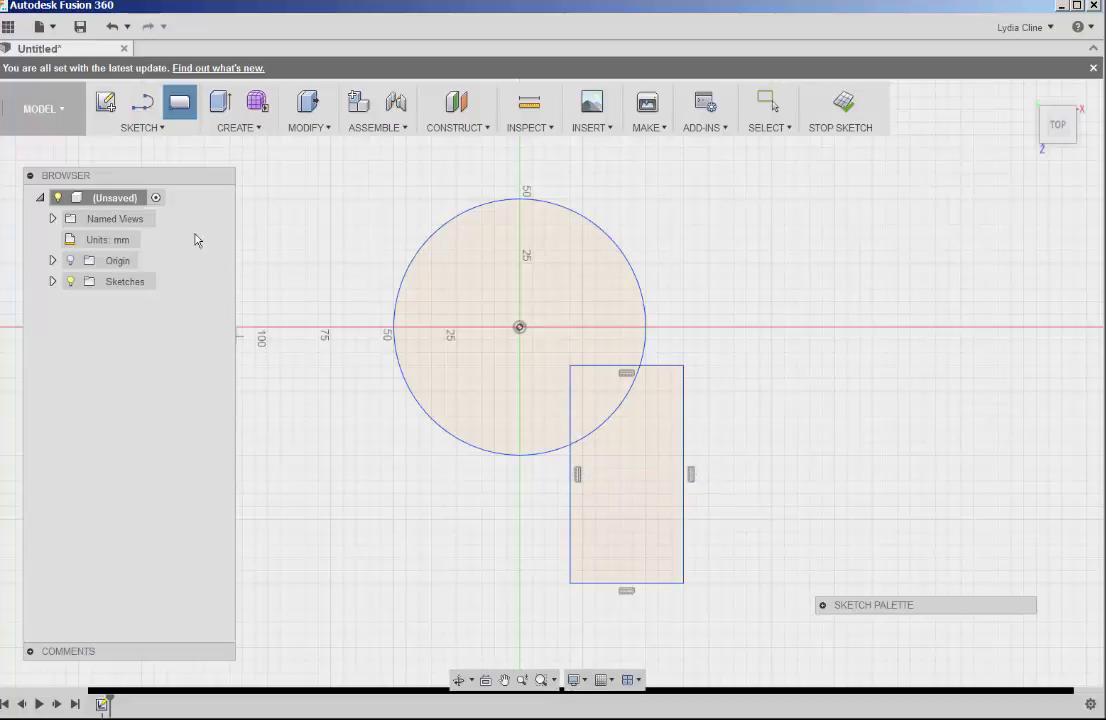
- Sketch a wide horizontal ellipse overlapping the circle's lower-left edge, and finish the sketch
left_click(163, 129)
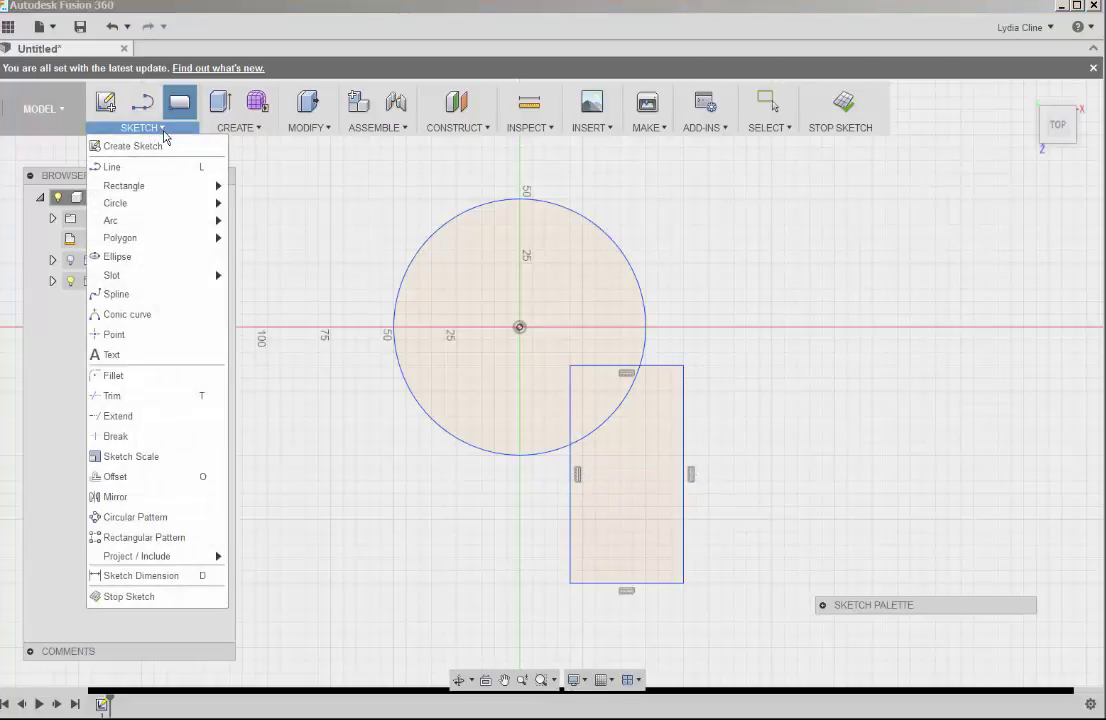
left_click(116, 256)
left_click(331, 432)
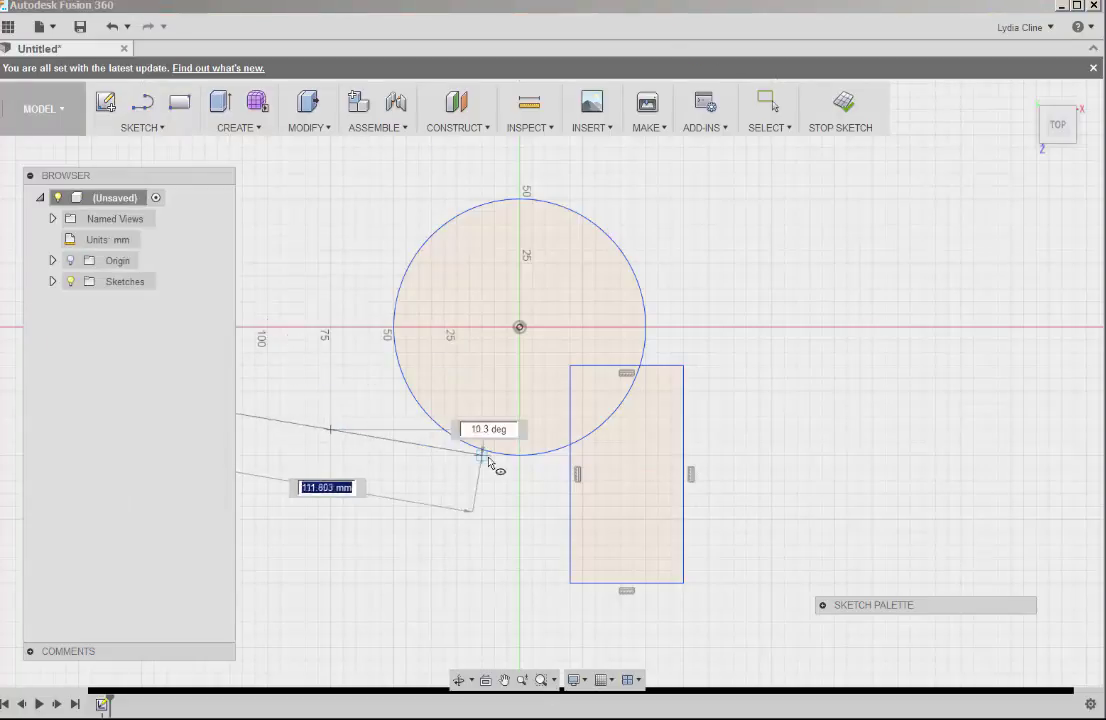
left_click(501, 430)
left_click(494, 407)
scroll(560, 420, "down", 3)
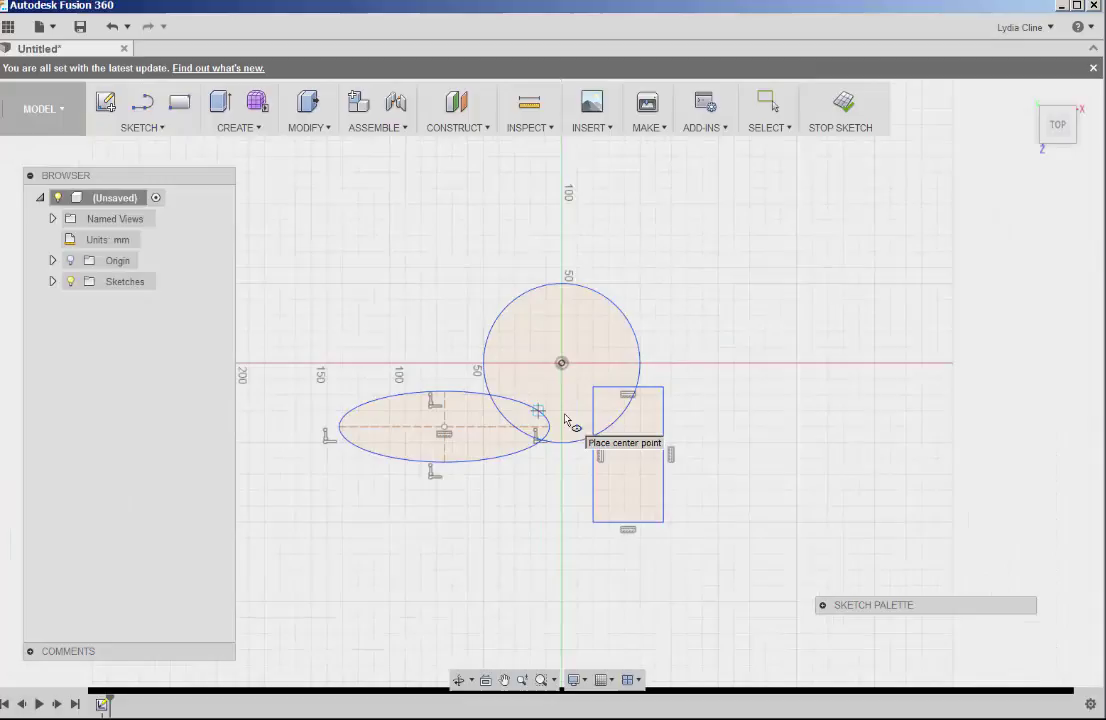
left_click(845, 106)
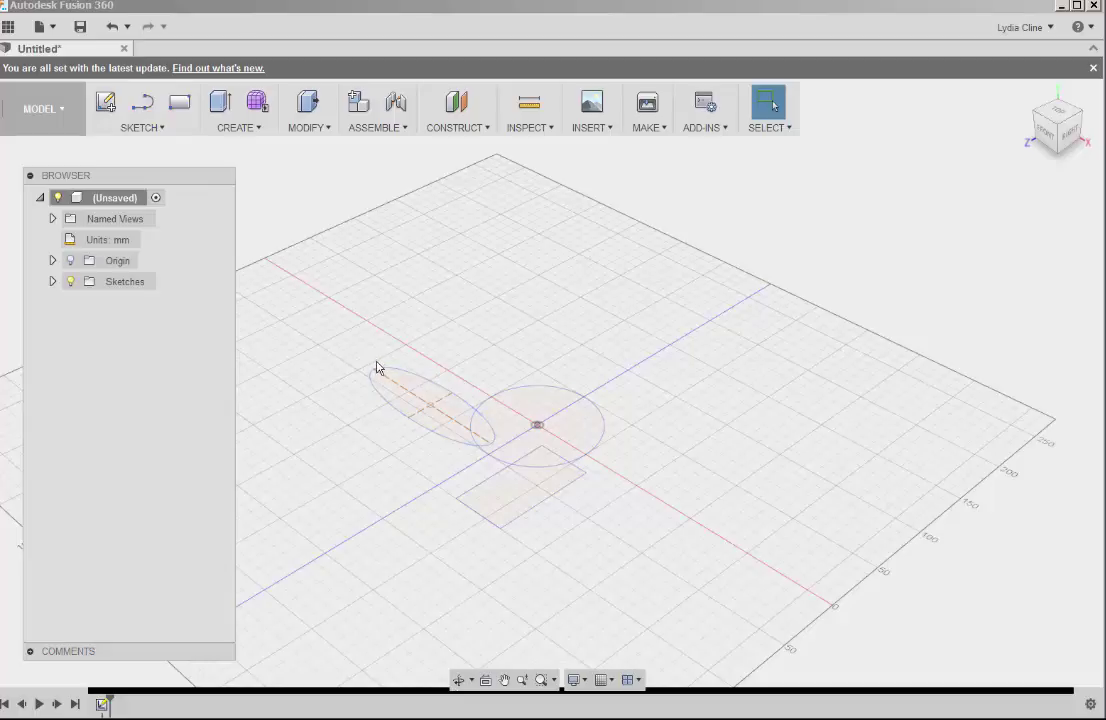
- Create a second sketch on the ground plane with a smaller center diameter circle beyond the first circle's upper right, and finish it
left_click(161, 127)
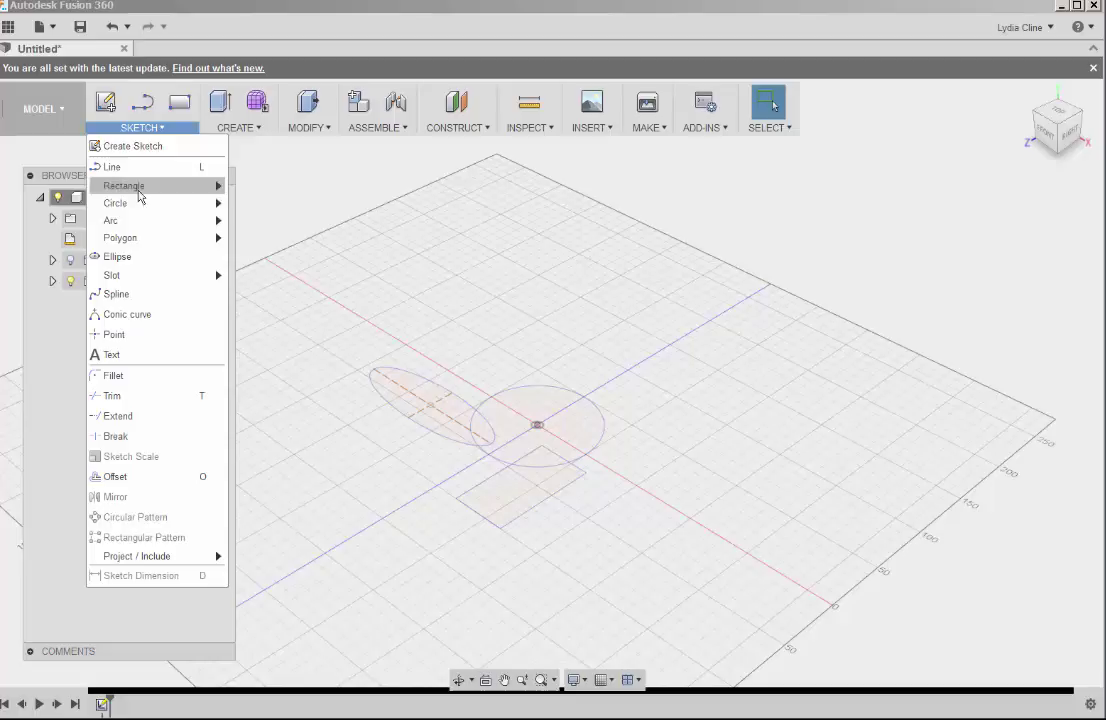
mouse_move(137, 206)
left_click(272, 206)
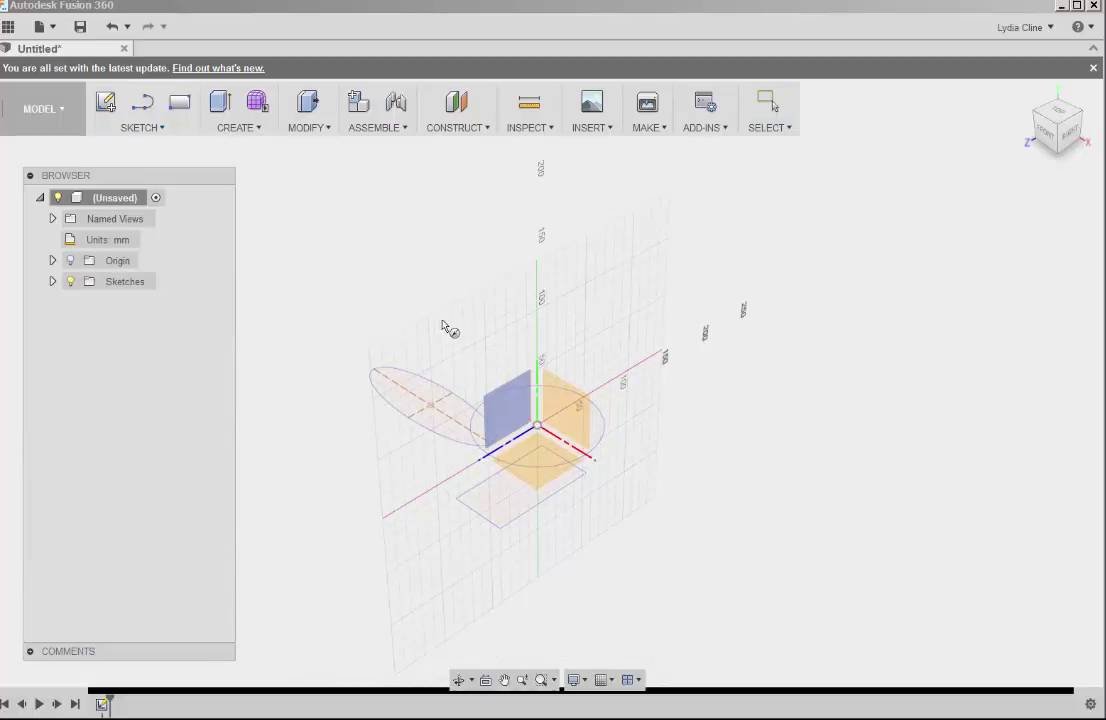
middle_click_drag(526, 370, 659, 407, "shift")
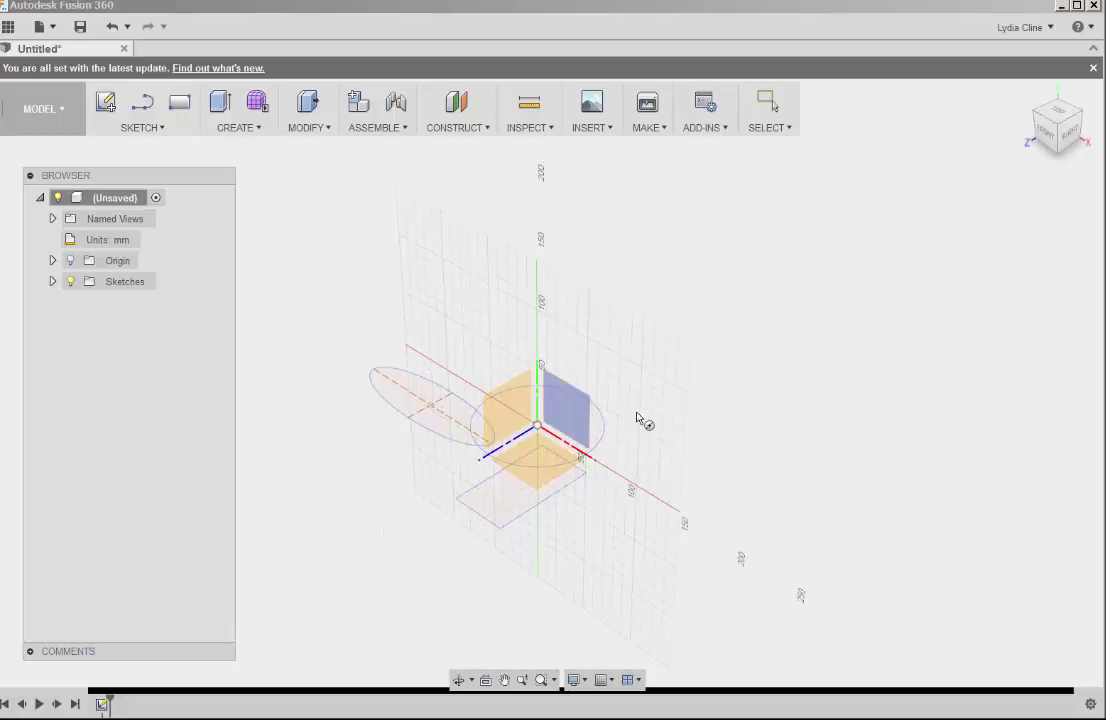
left_click(567, 527)
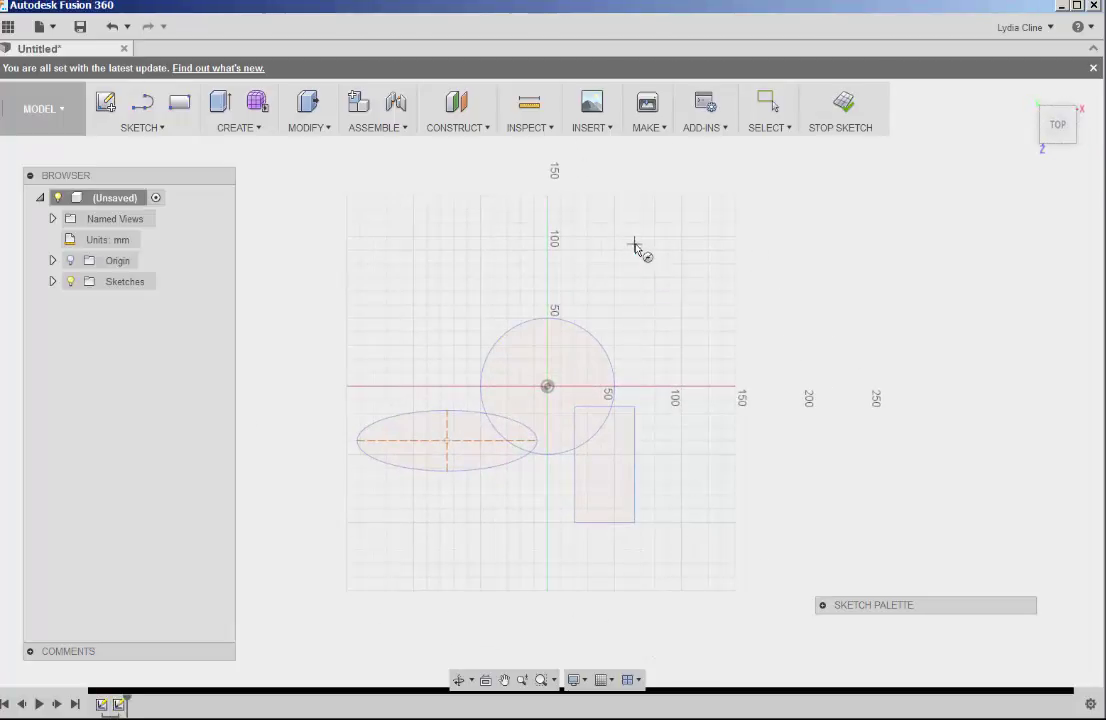
left_click(634, 244)
left_click(677, 275)
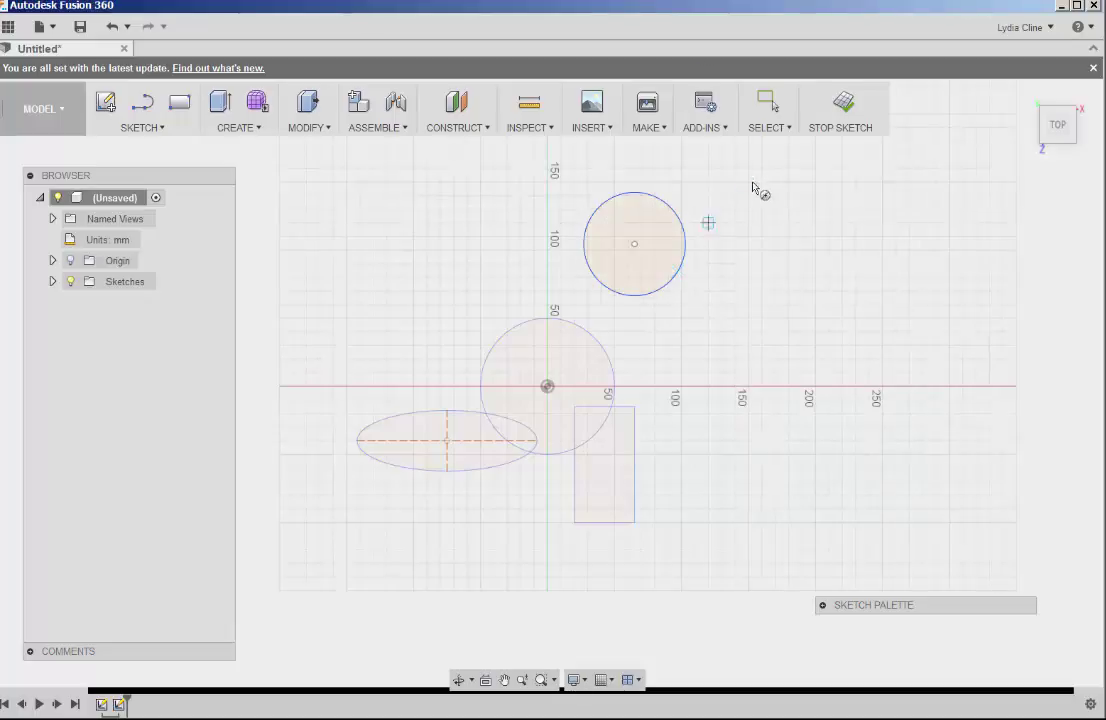
left_click(847, 110)
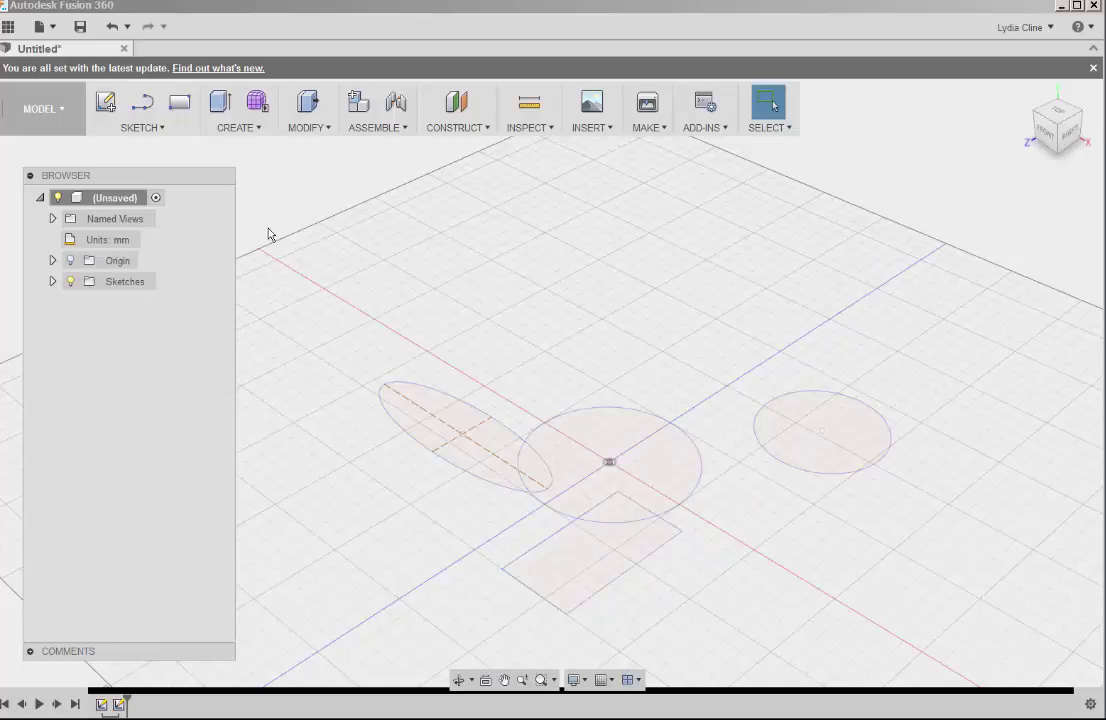
- Trim the overlapping edges between the circle, ellipse and rectangle so they form one continuous outline, and finish the sketch
left_click(162, 128)
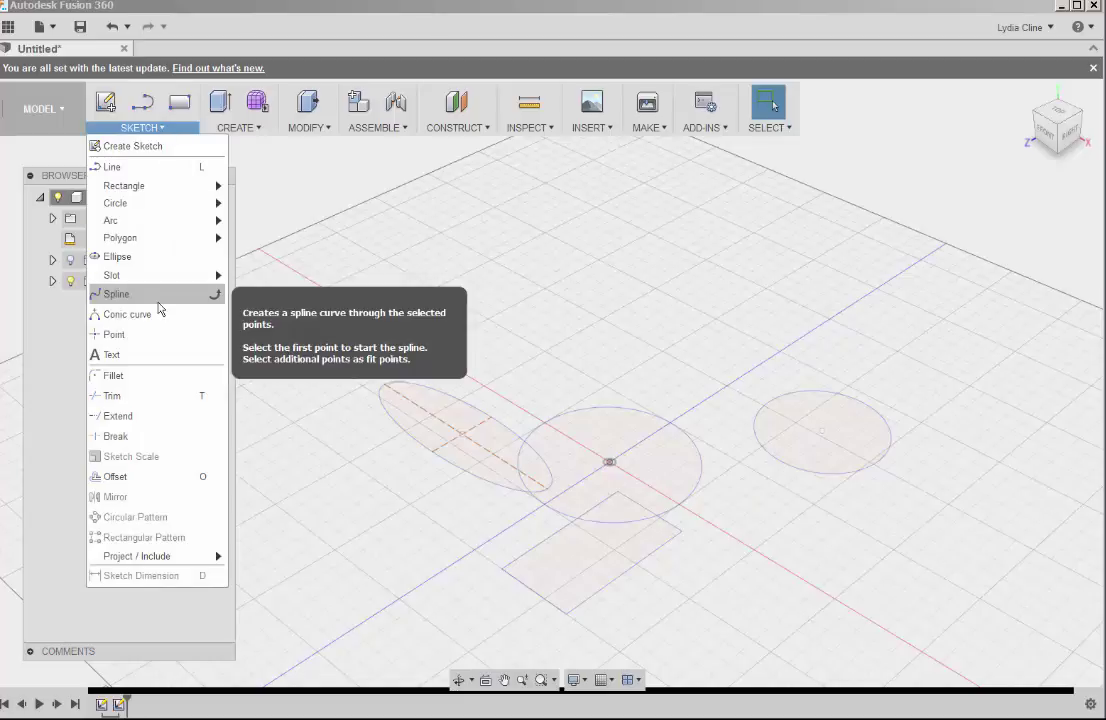
left_click(133, 398)
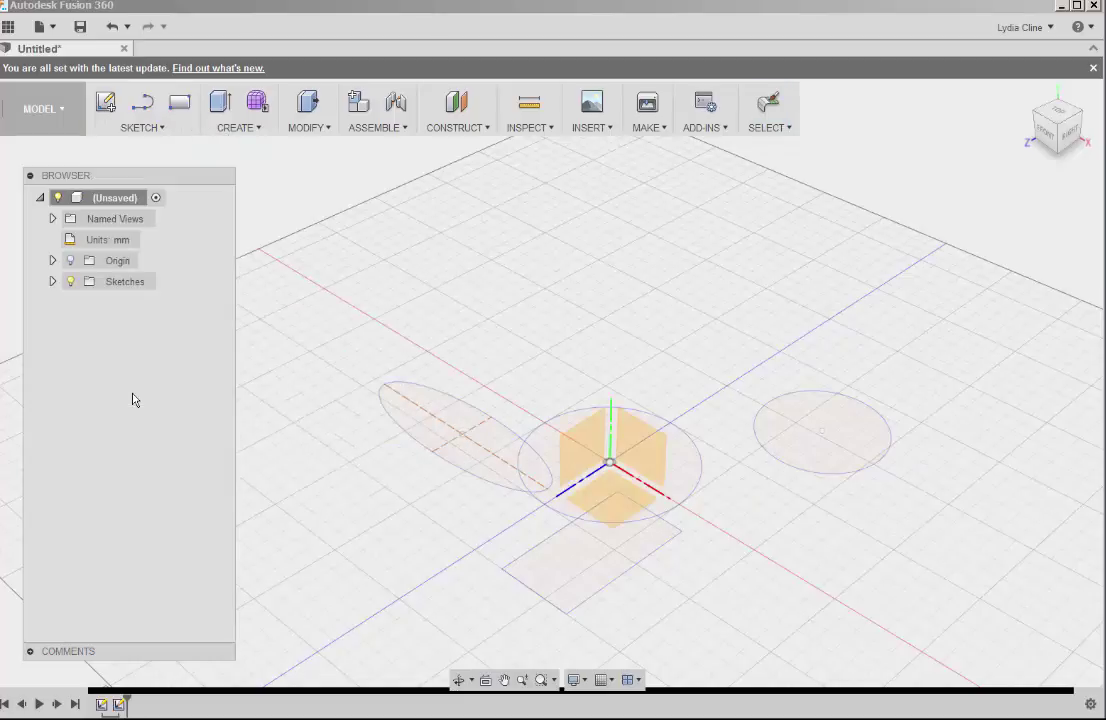
left_click(506, 445)
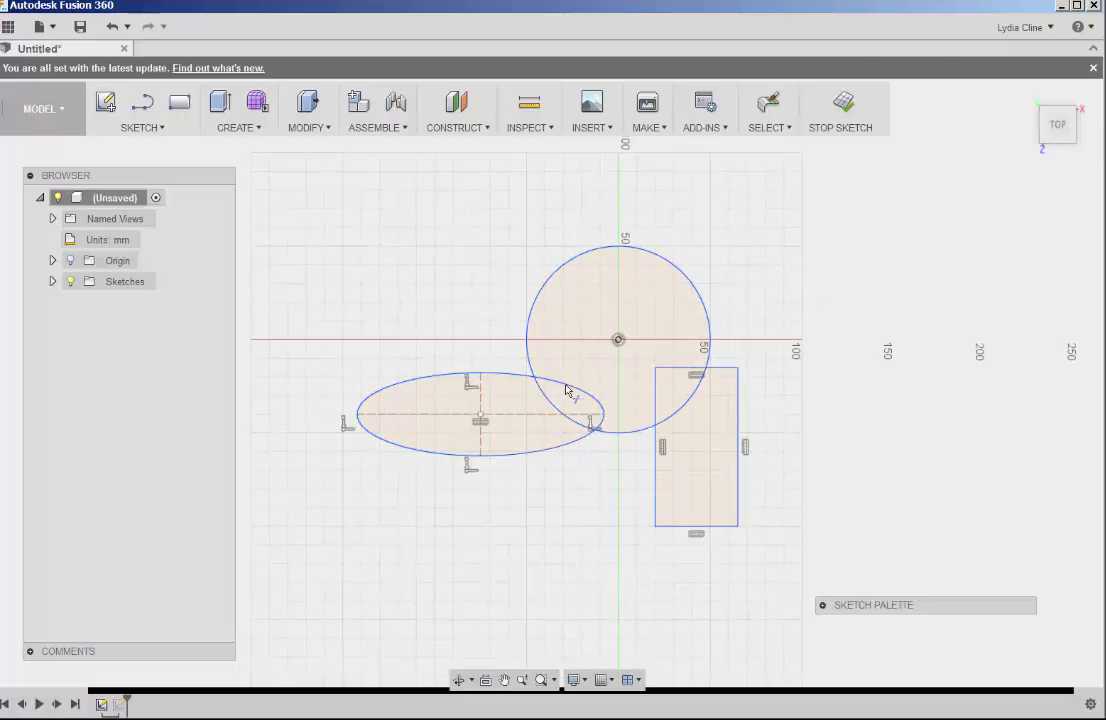
left_click(595, 418)
left_click(603, 425)
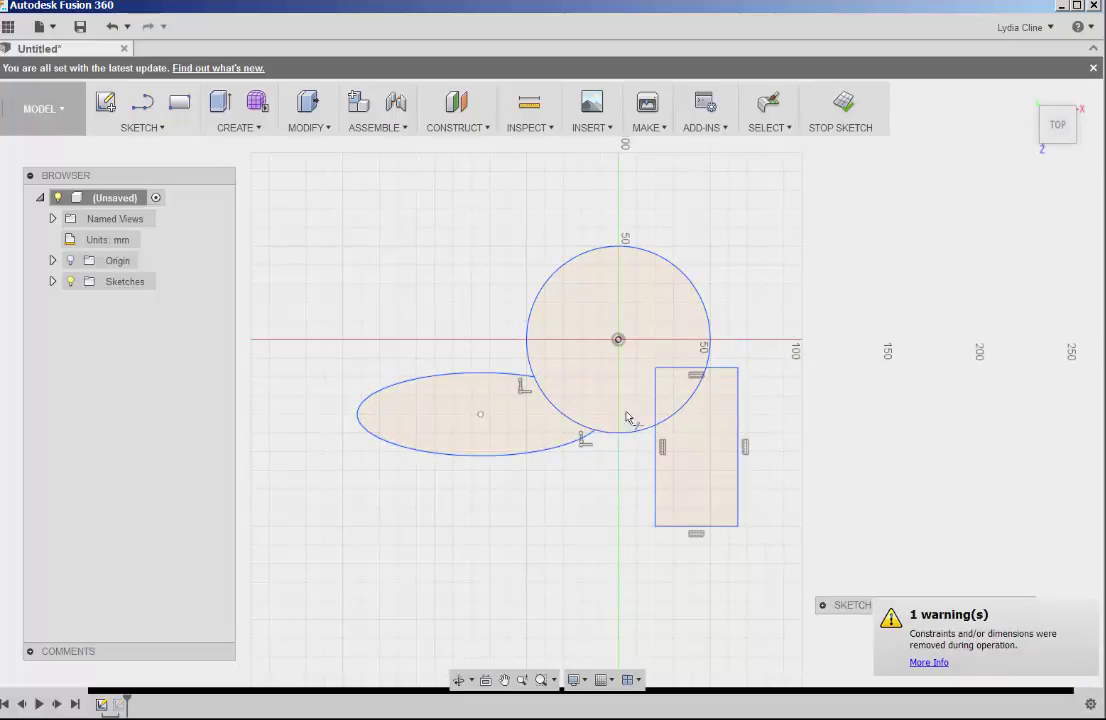
left_click(657, 415)
left_click(680, 370)
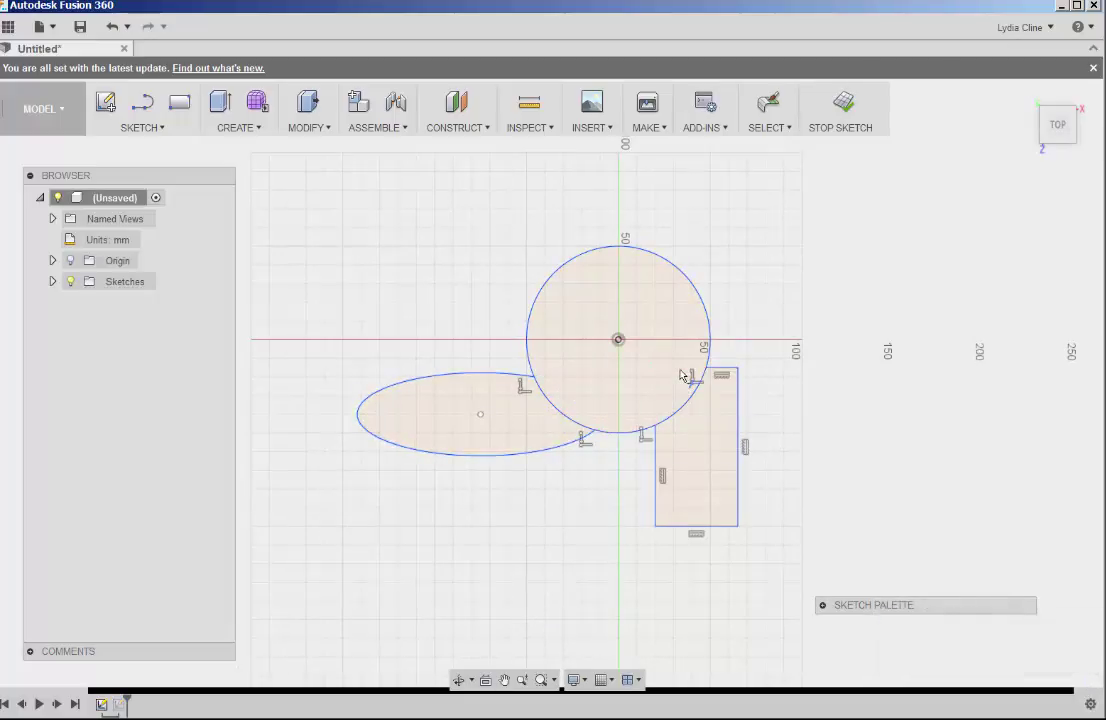
left_click(692, 398)
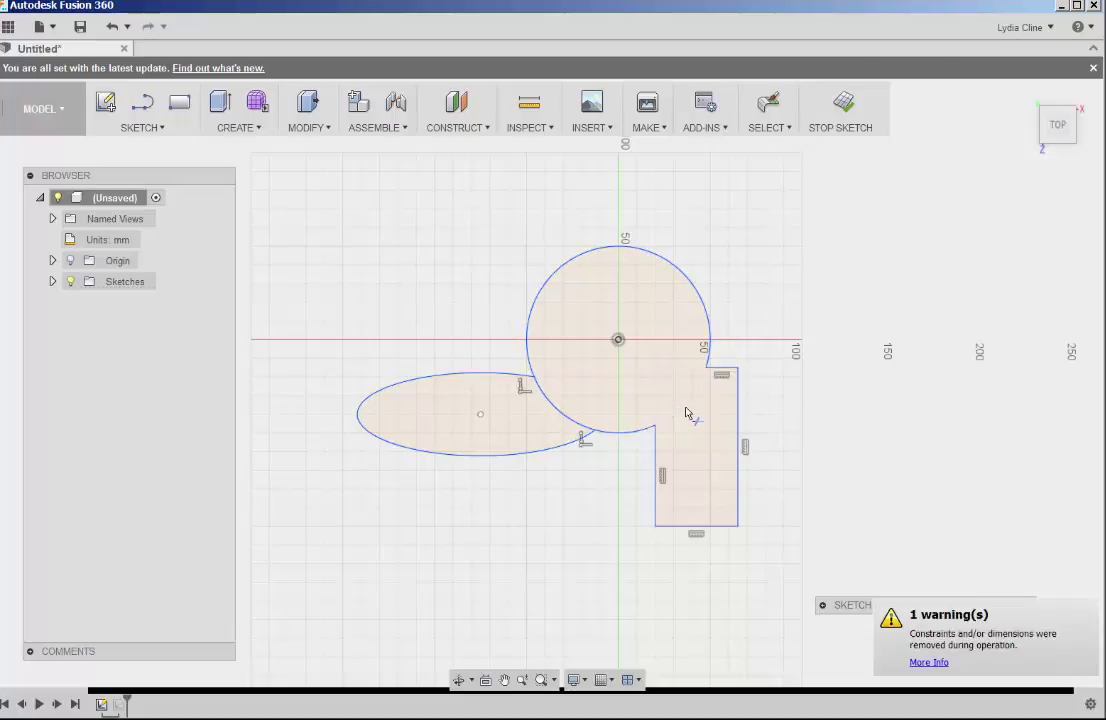
left_click(566, 420)
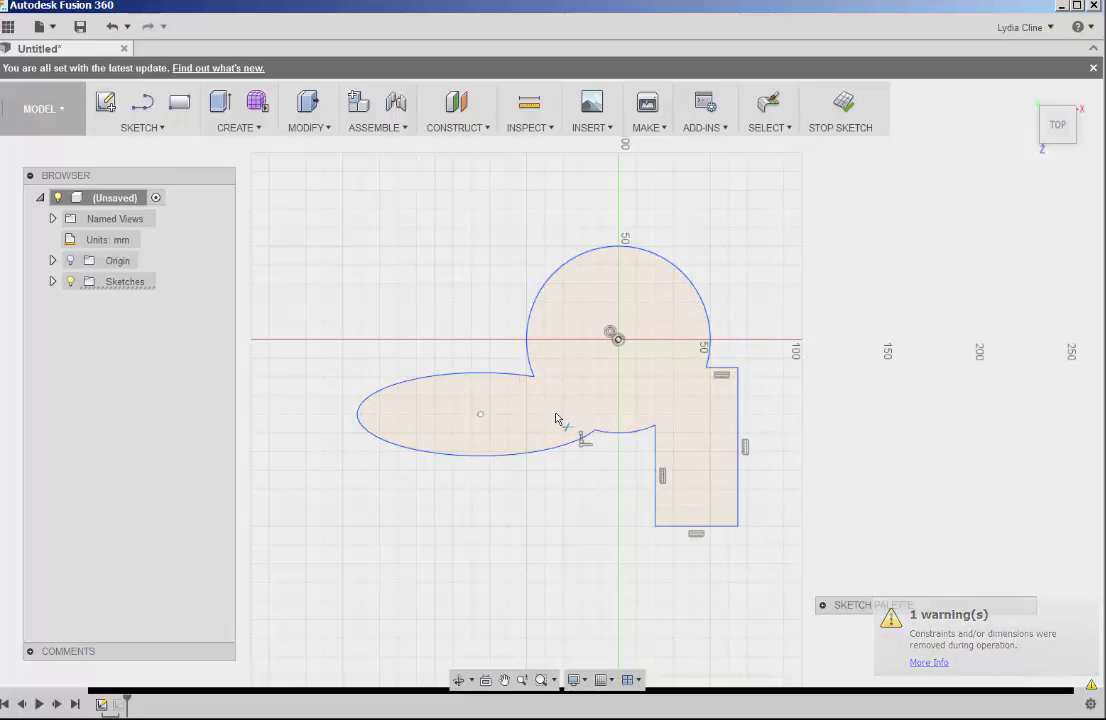
left_click(840, 104)
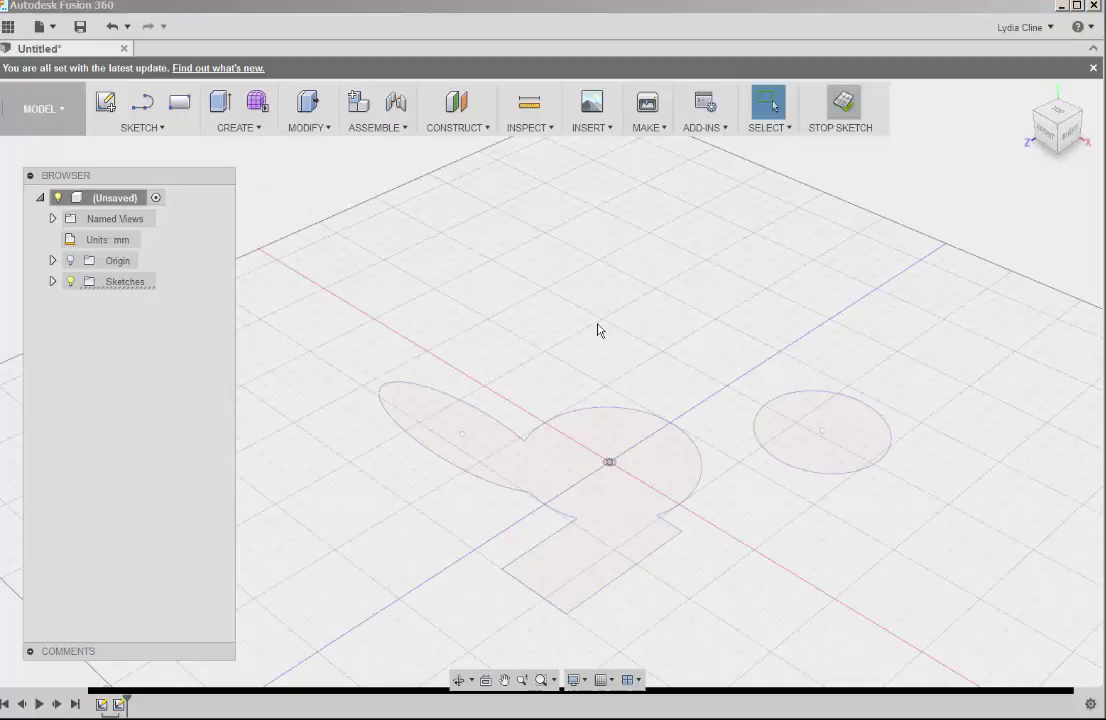
- Extrude the combined circle, ellipse and rectangle profile 60 mm upward as a new body using Press Pull
left_click(574, 459)
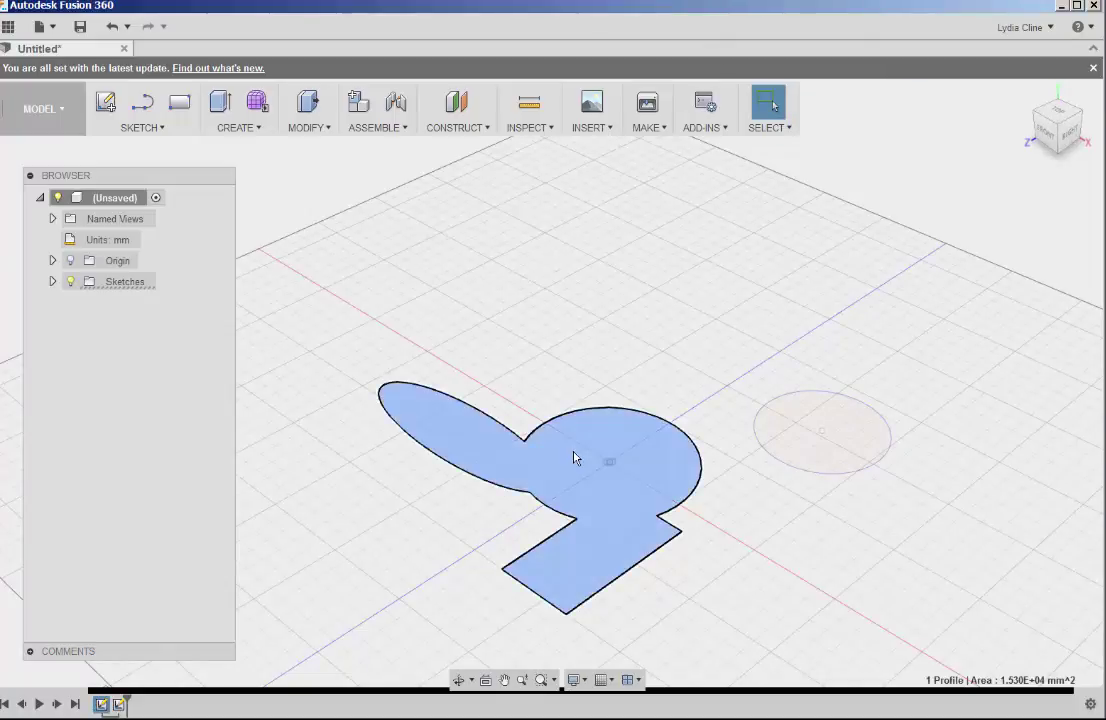
right_click(574, 458)
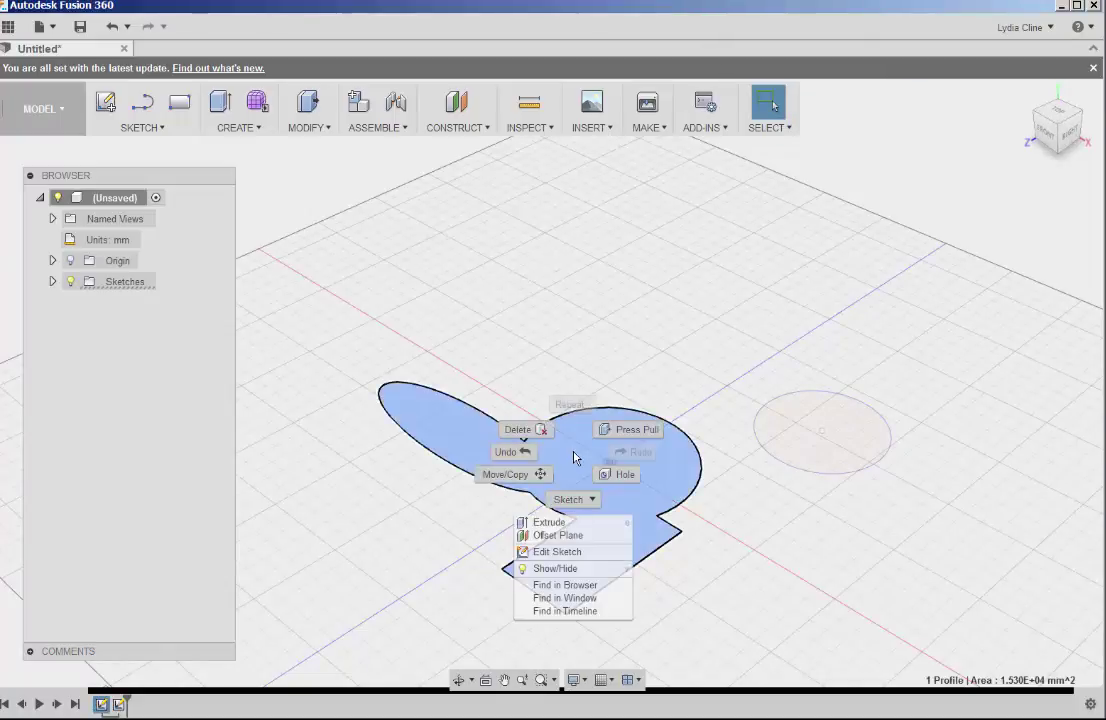
left_click(628, 430)
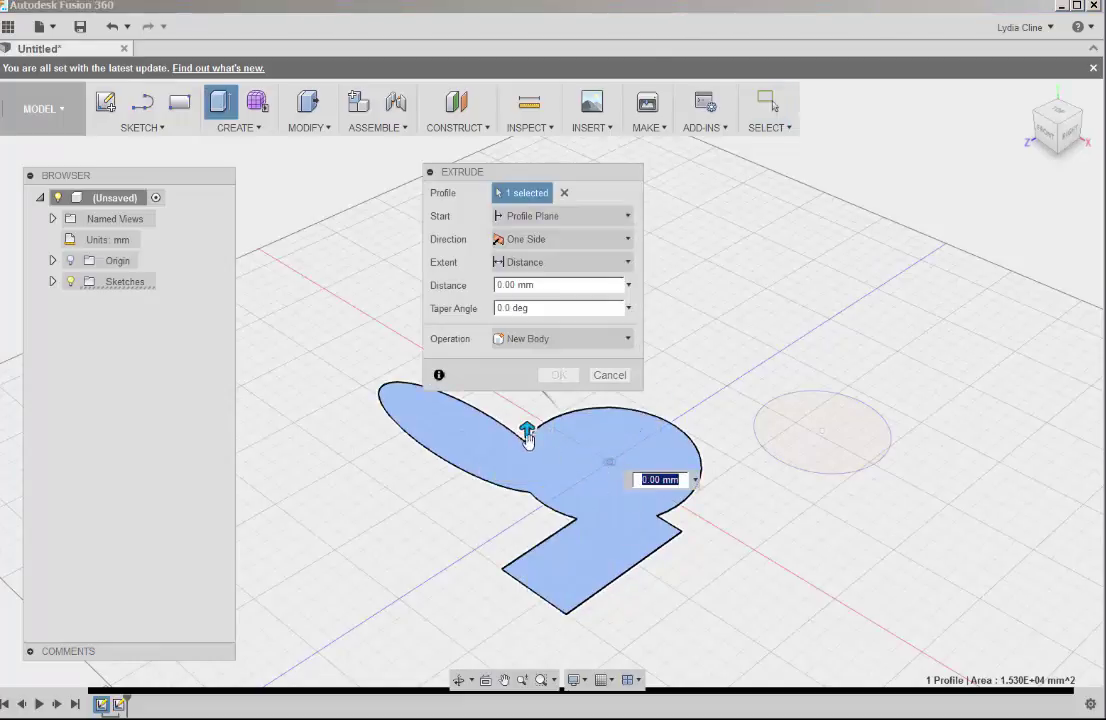
left_click_drag(527, 431, 521, 339)
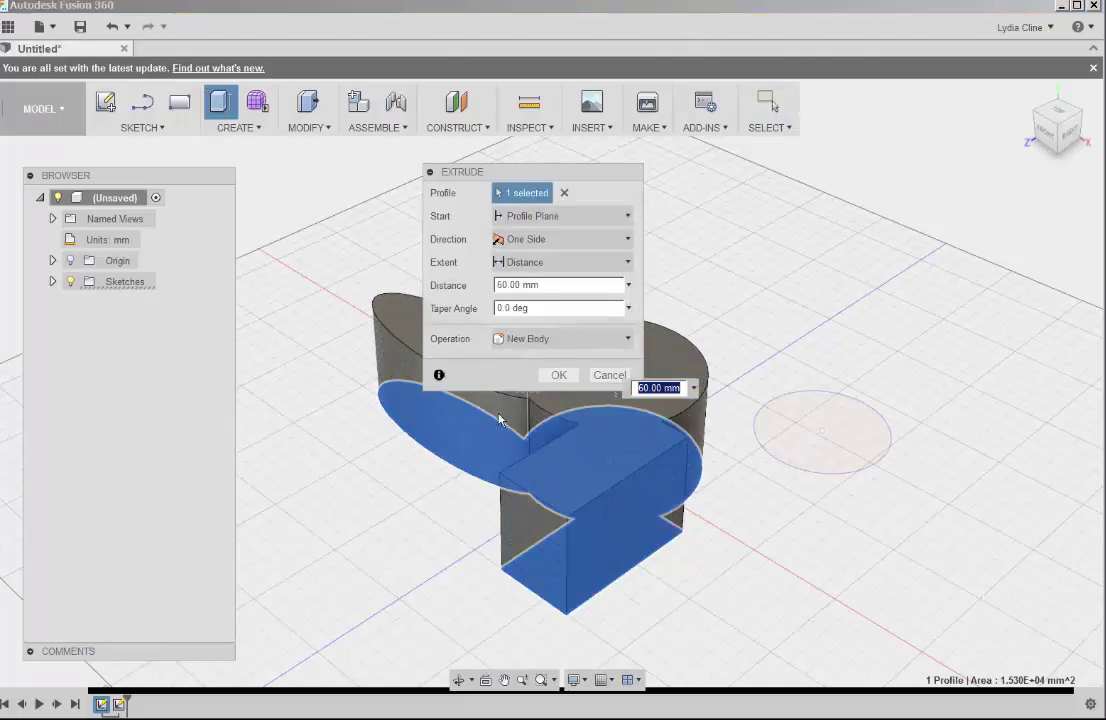
left_click(557, 376)
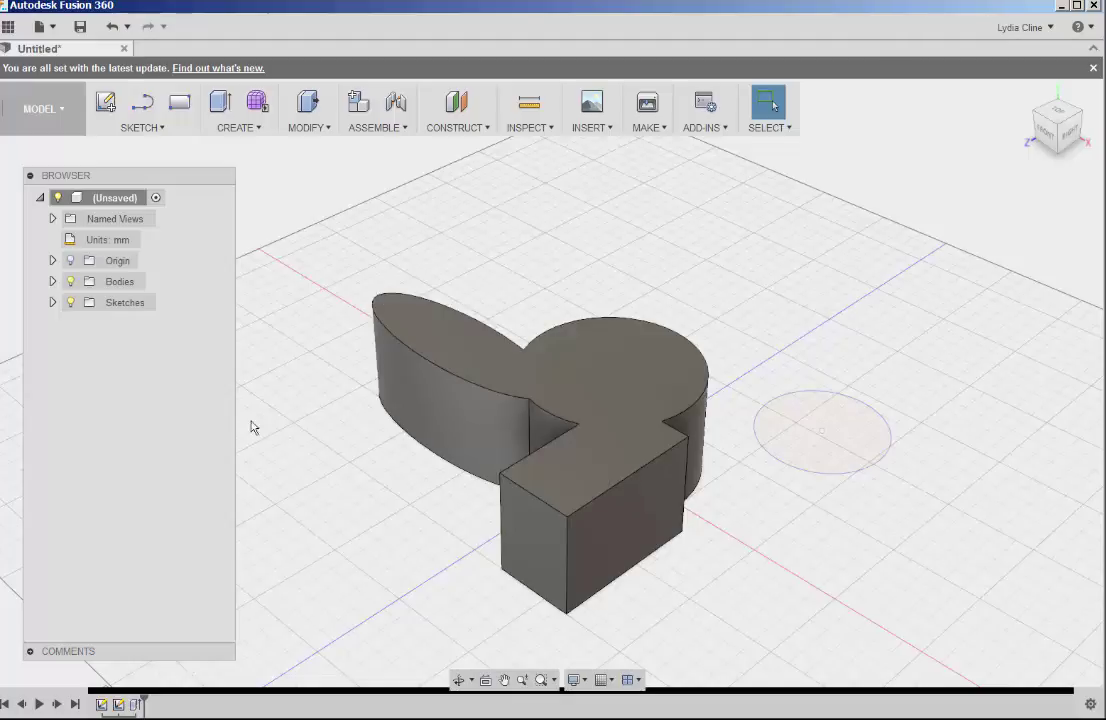
- Expand the list of sketches and make Sketch1 visible again
left_click(53, 304)
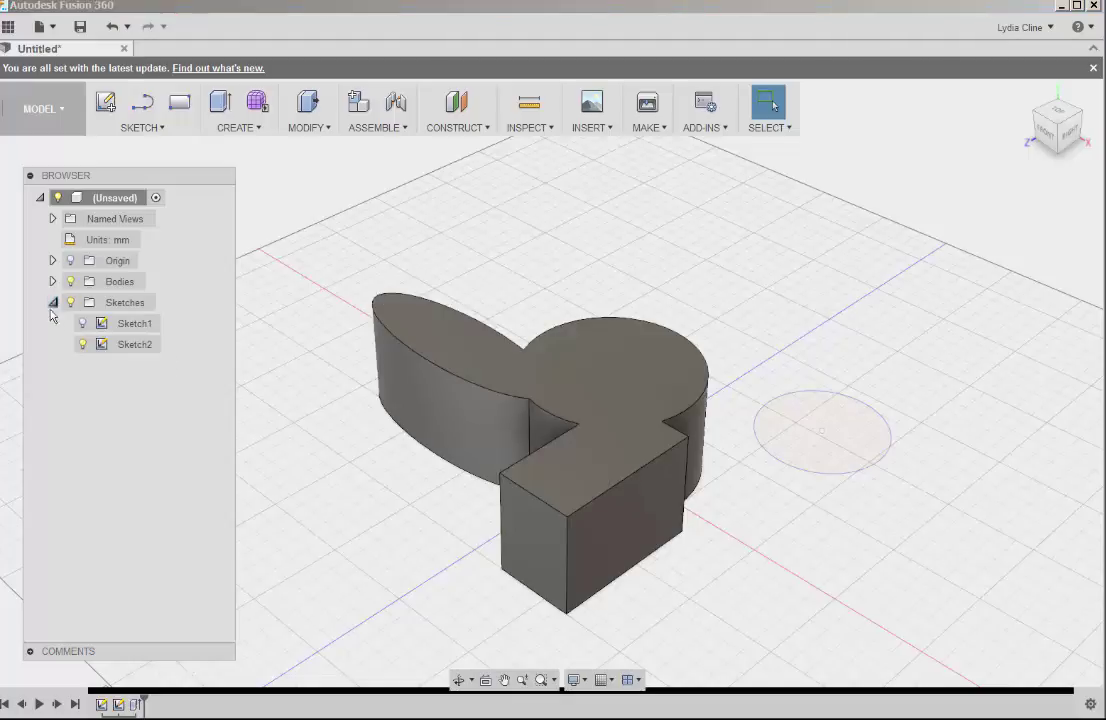
left_click(84, 324)
left_click(82, 326)
left_click(84, 324)
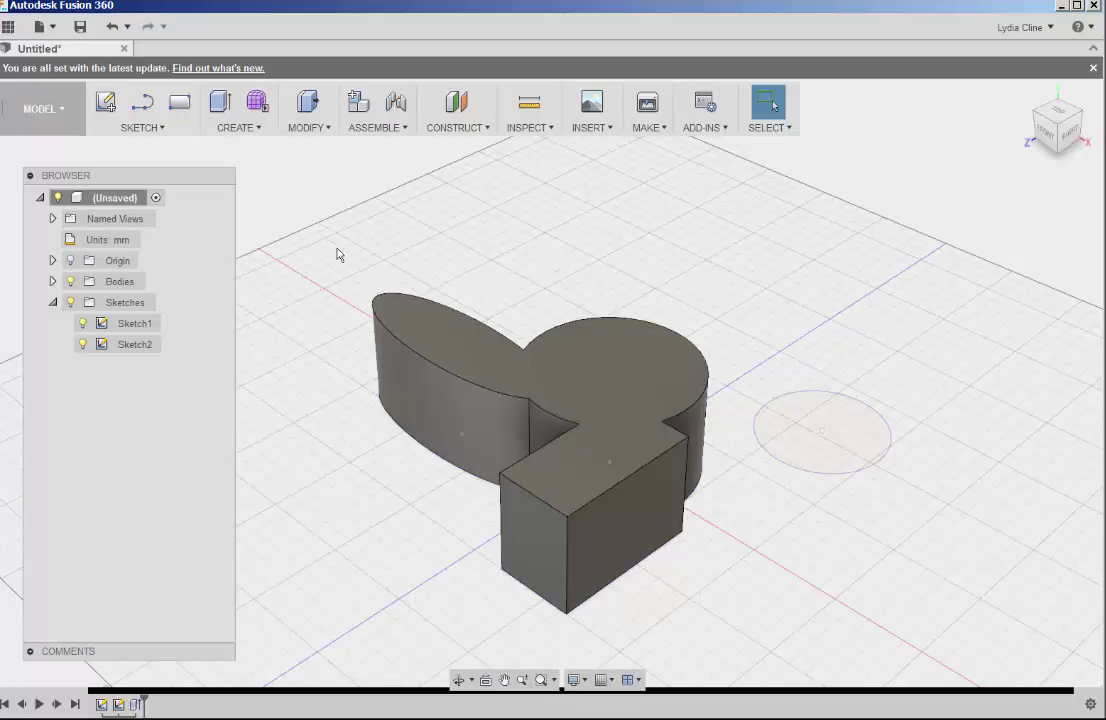
- Select the body and both sketches with a window that fully encloses them, and clear the selection
left_click_drag(332, 237, 965, 637)
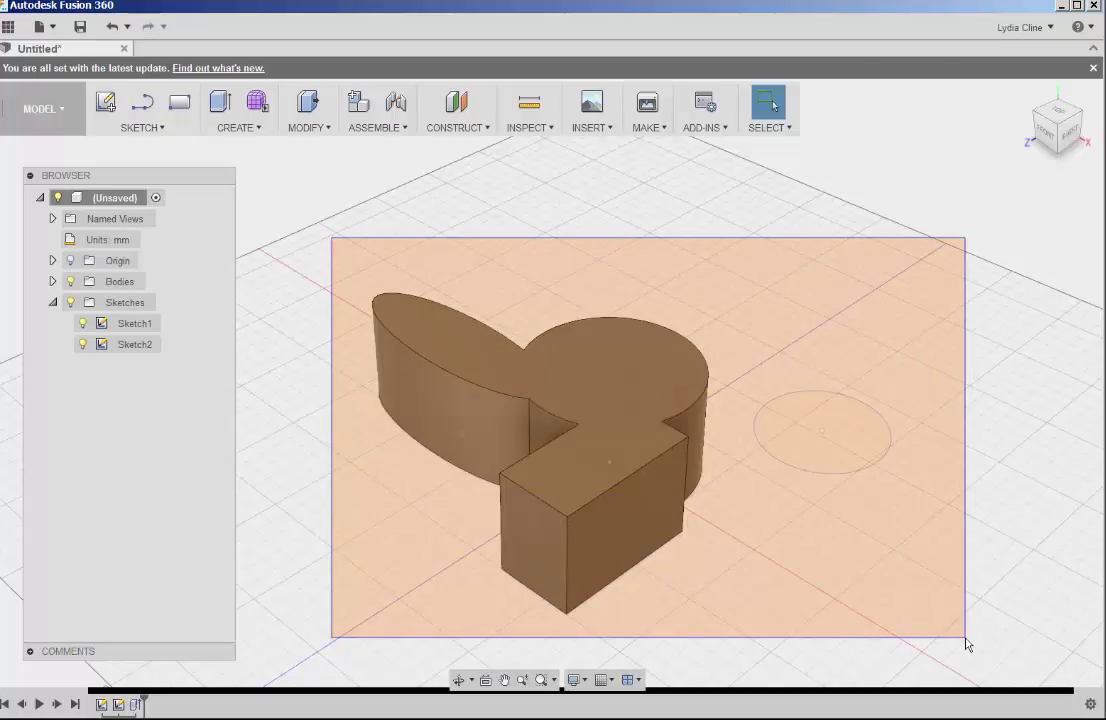
left_click_drag(965, 637, 966, 638)
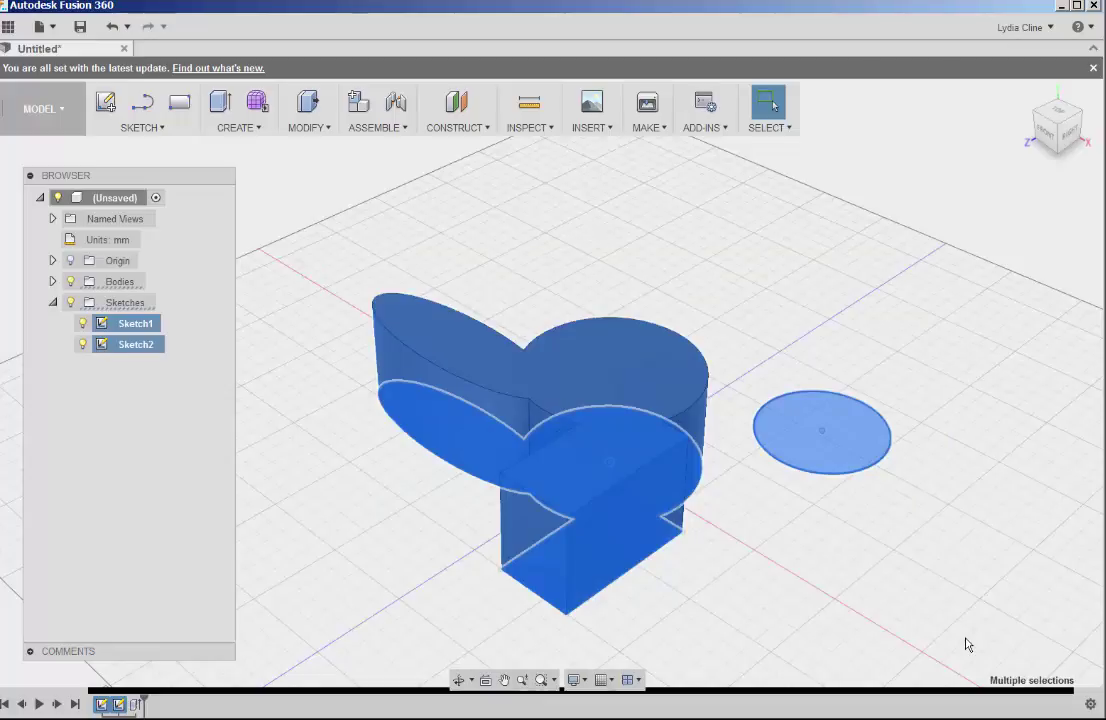
left_click(427, 228)
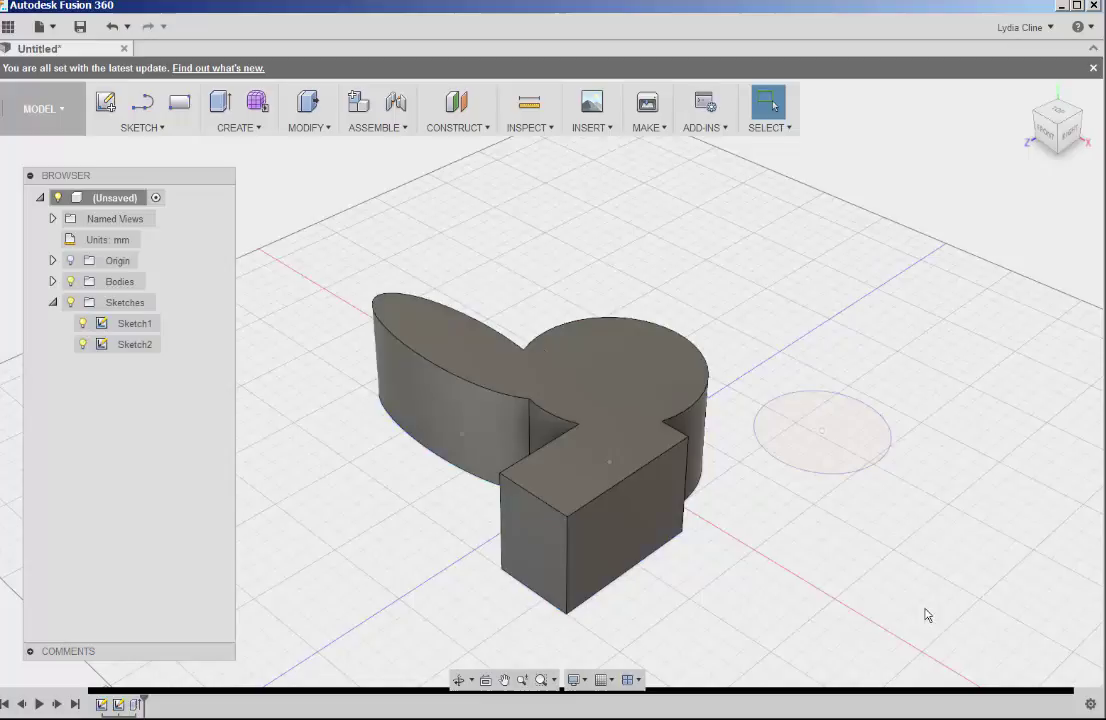
- Delete the extruded body, the separate circle and all remaining curves of the first sketch by selecting them with windows
mouse_move(926, 613)
left_mouse_down()
mouse_move(741, 515)
mouse_move(634, 381)
left_mouse_up()
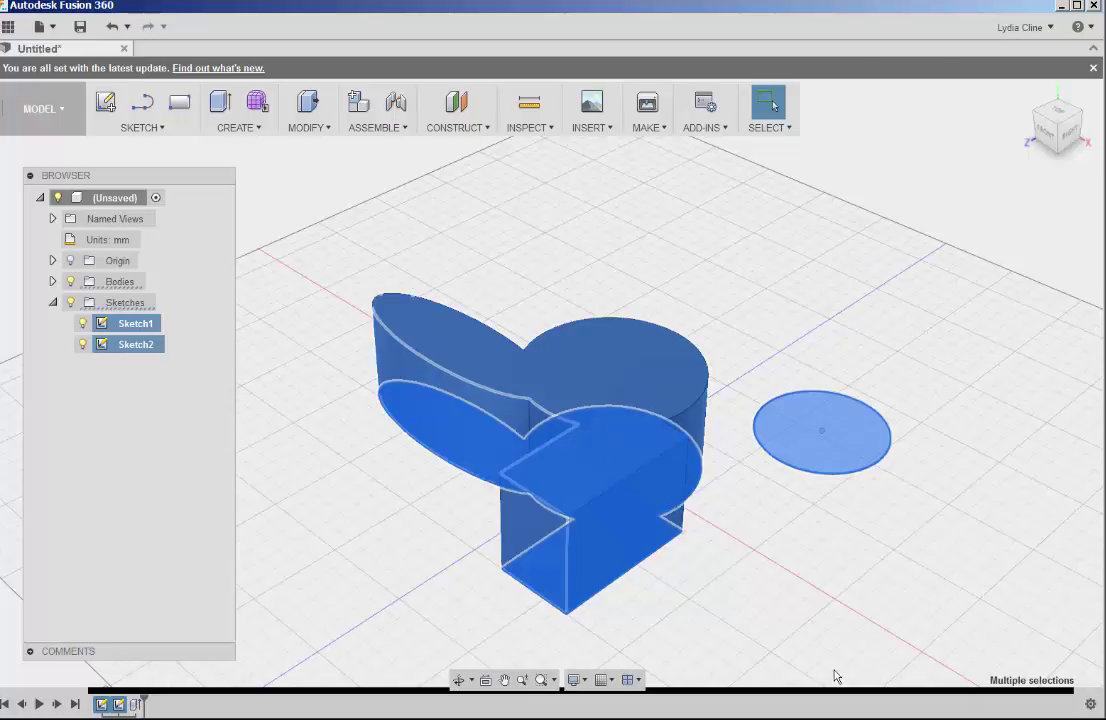
key("ctrl+z")
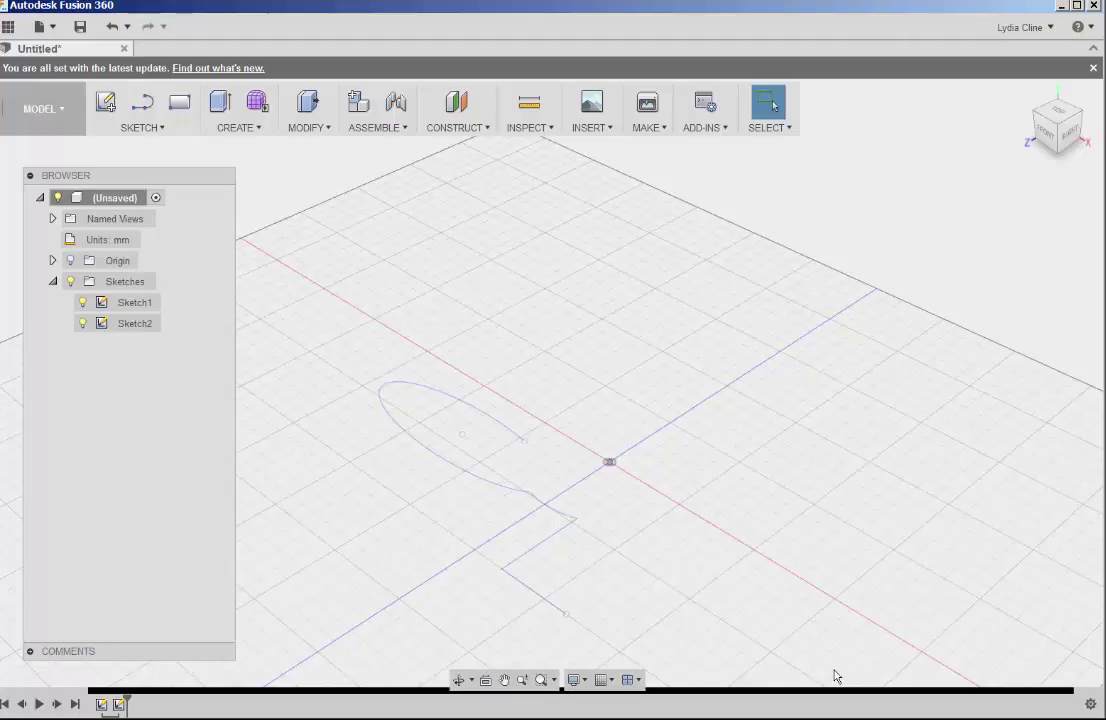
left_click_drag(342, 360, 663, 645)
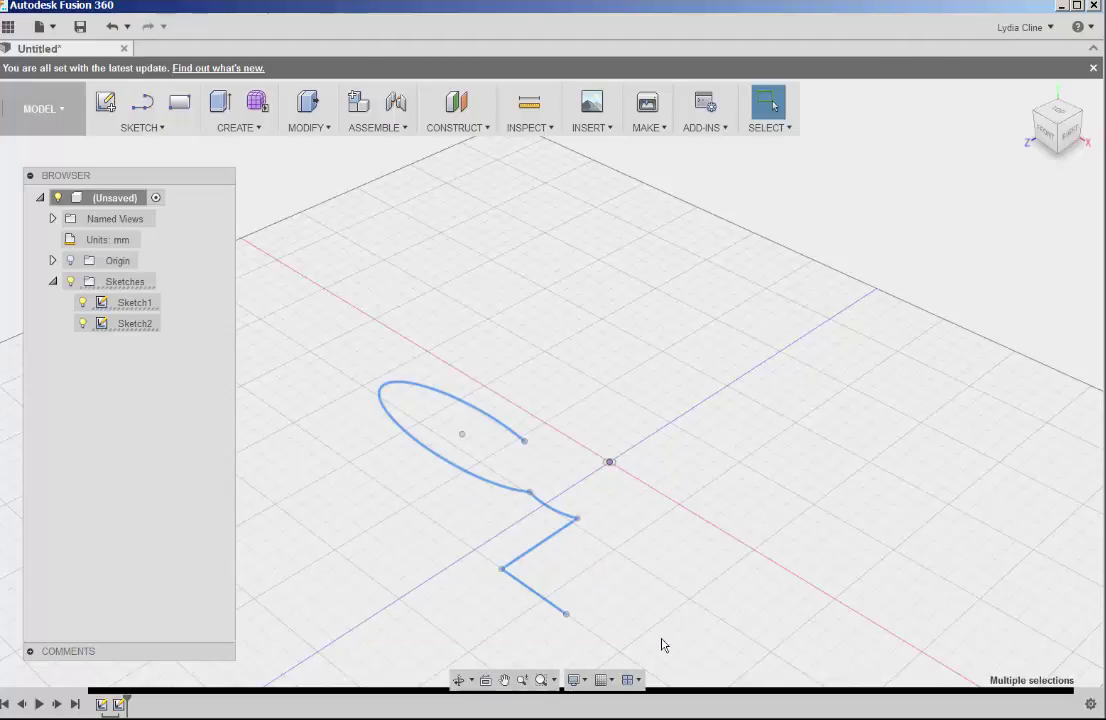
key("Delete")
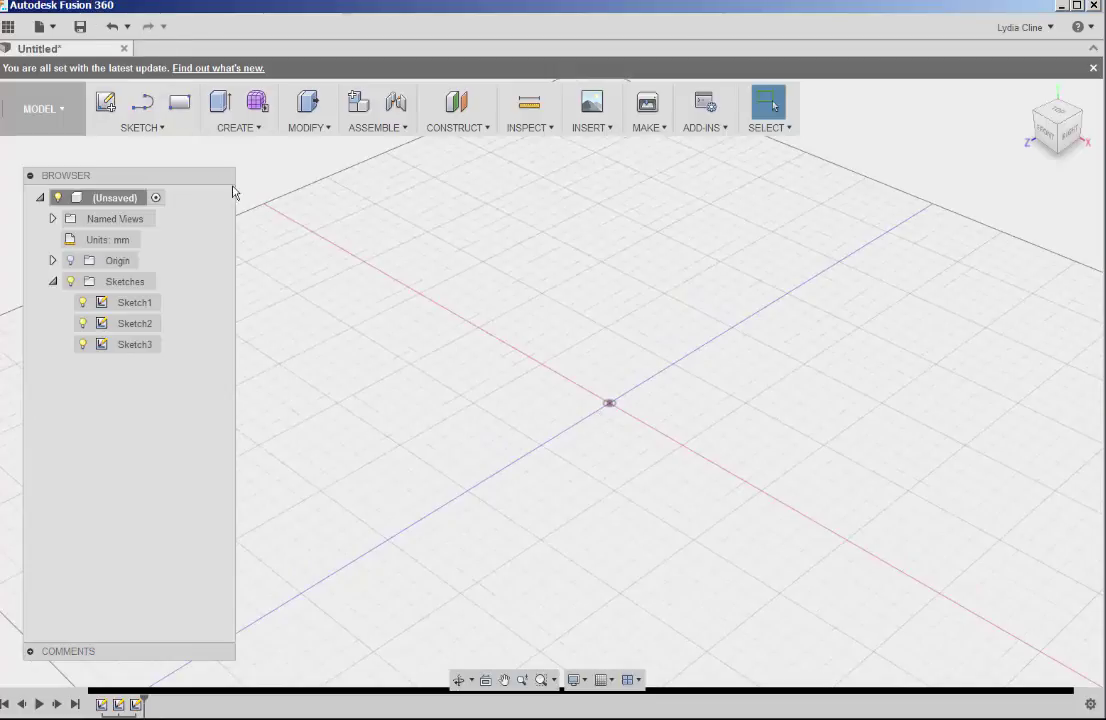
- Sketch a center diameter circle about 67 mm across on the ground plane, just above and beside the origin
left_click(170, 131)
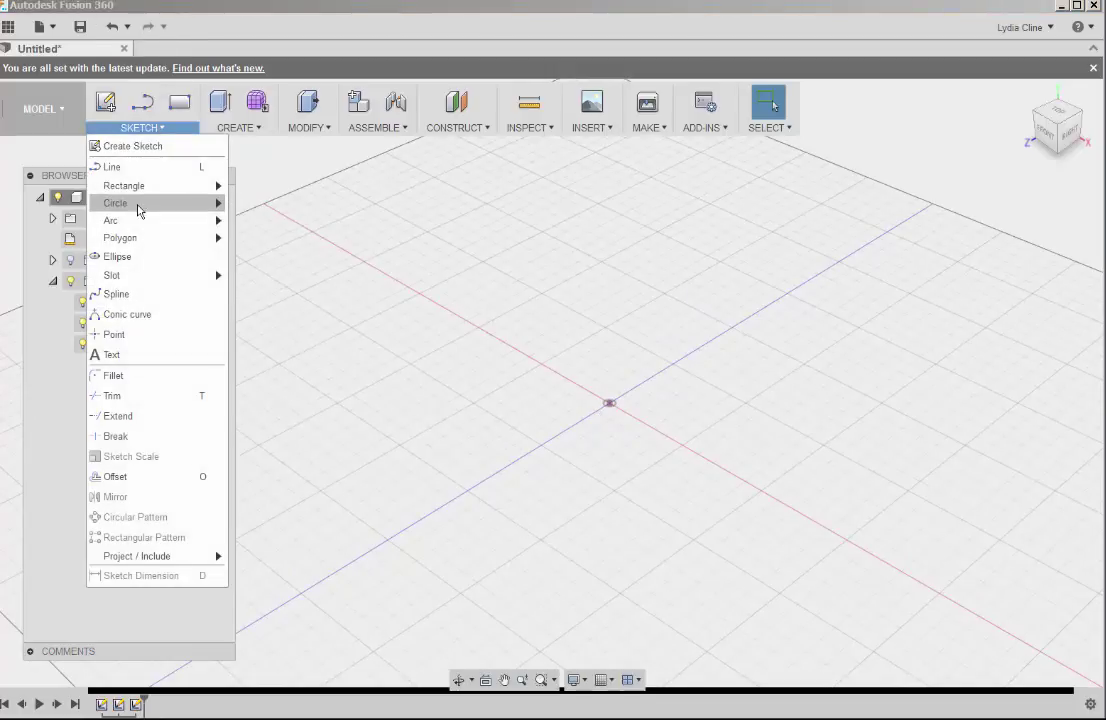
mouse_move(174, 212)
left_click(300, 207)
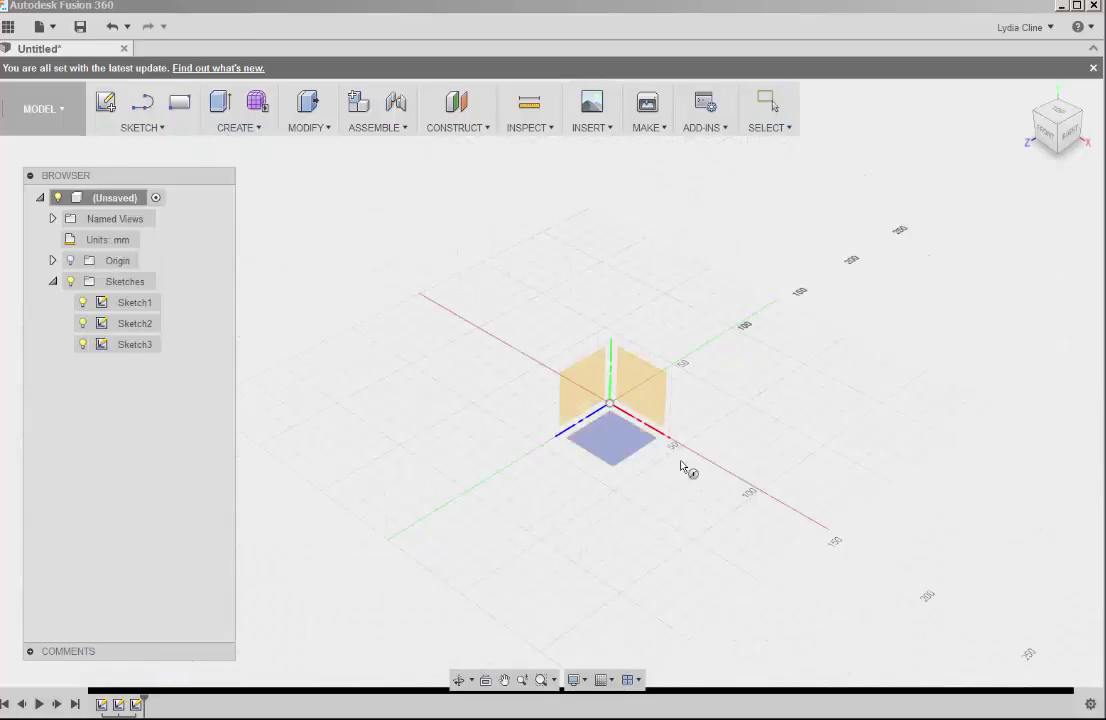
left_click(597, 437)
left_click(585, 303)
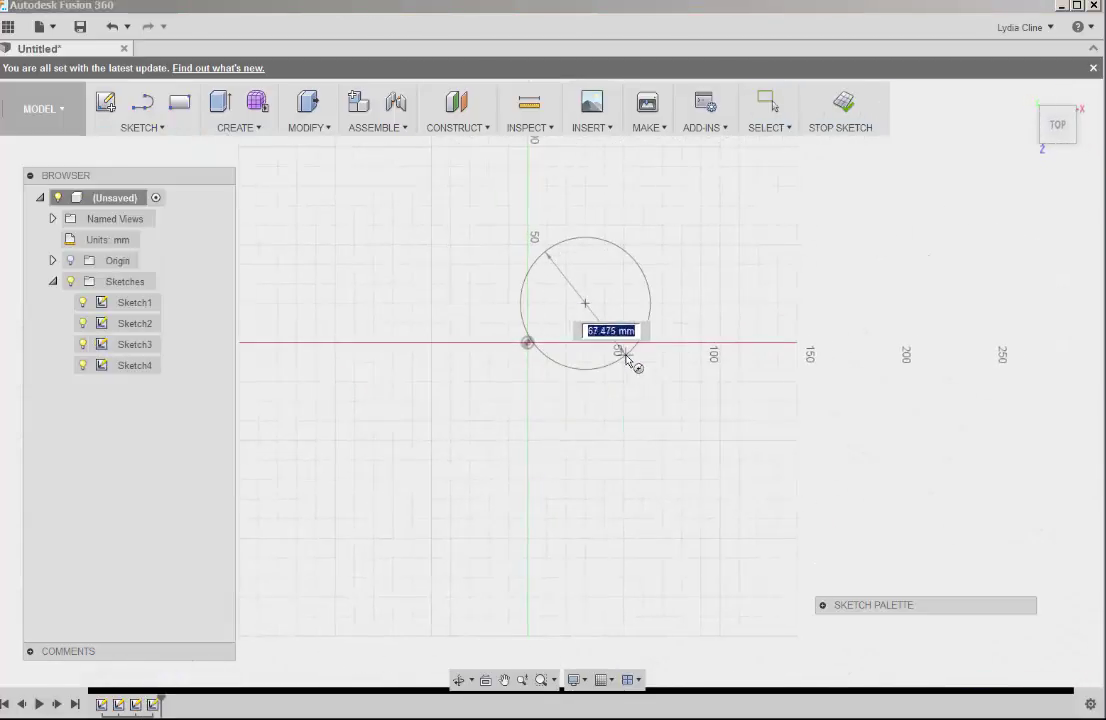
left_click(627, 358)
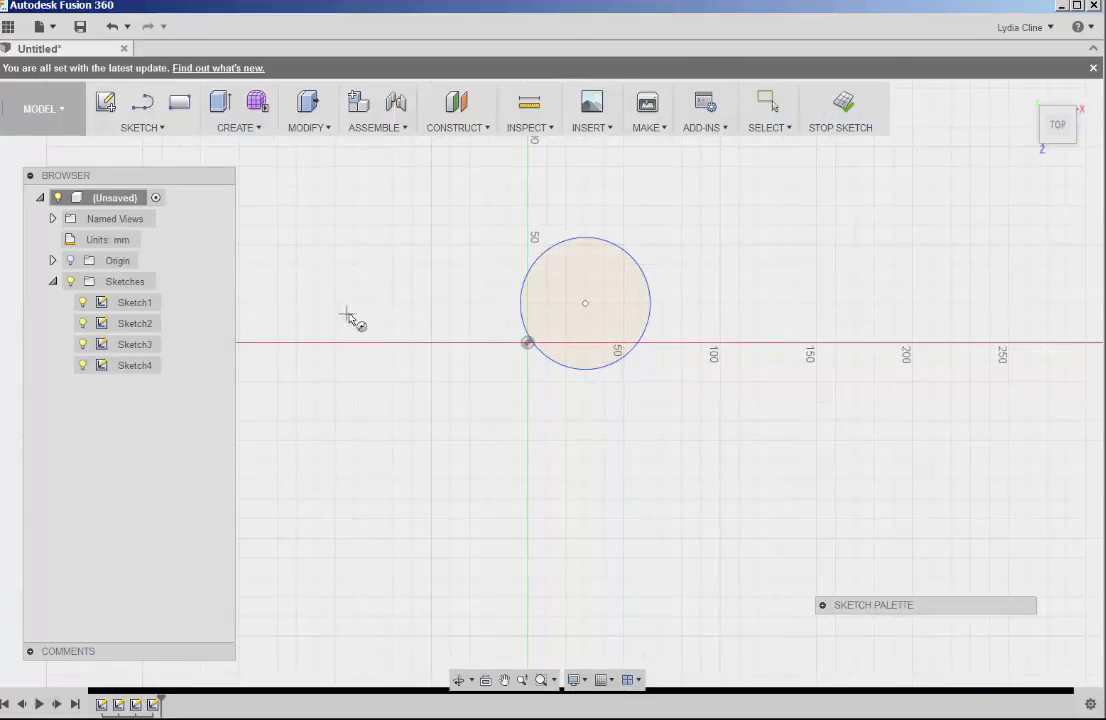
- Draw a vertical line 110 mm long to the left of the circle and end the Line command
left_click(158, 128)
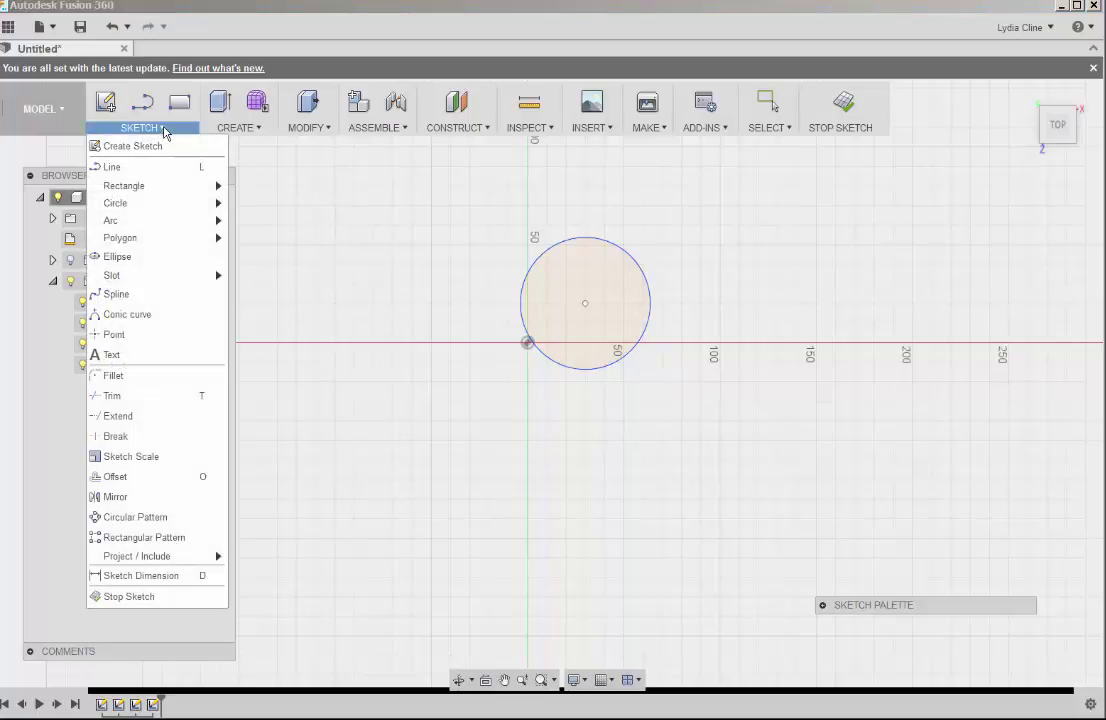
left_click(153, 168)
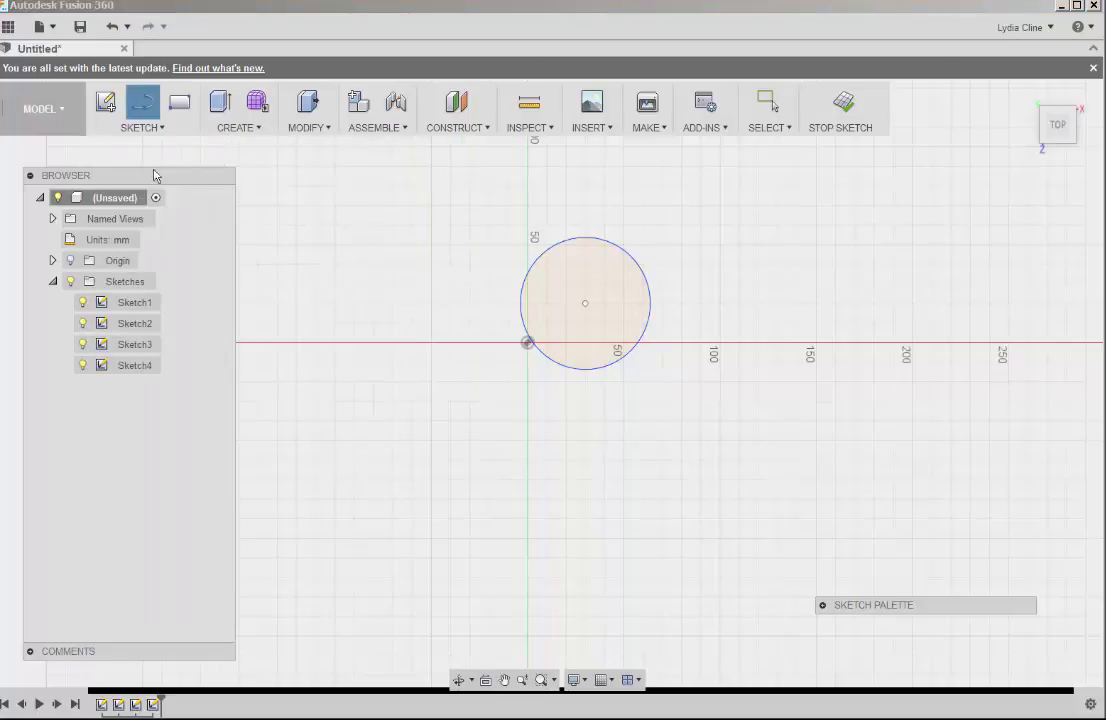
left_click(470, 206)
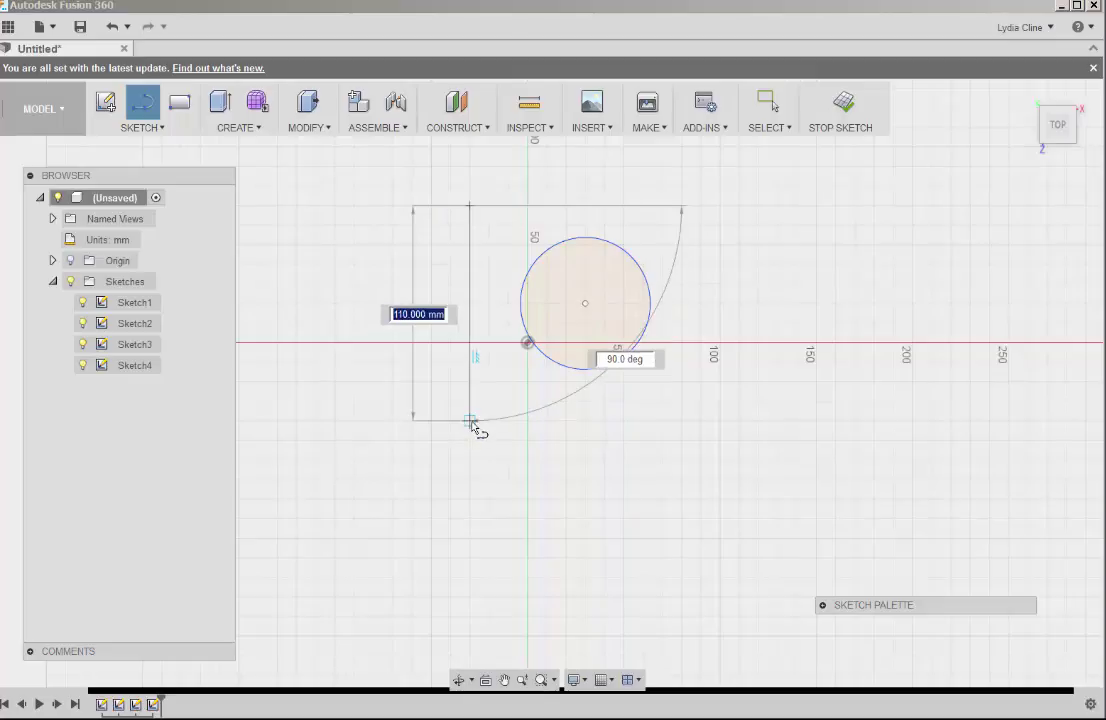
left_click(470, 420)
key("Escape")
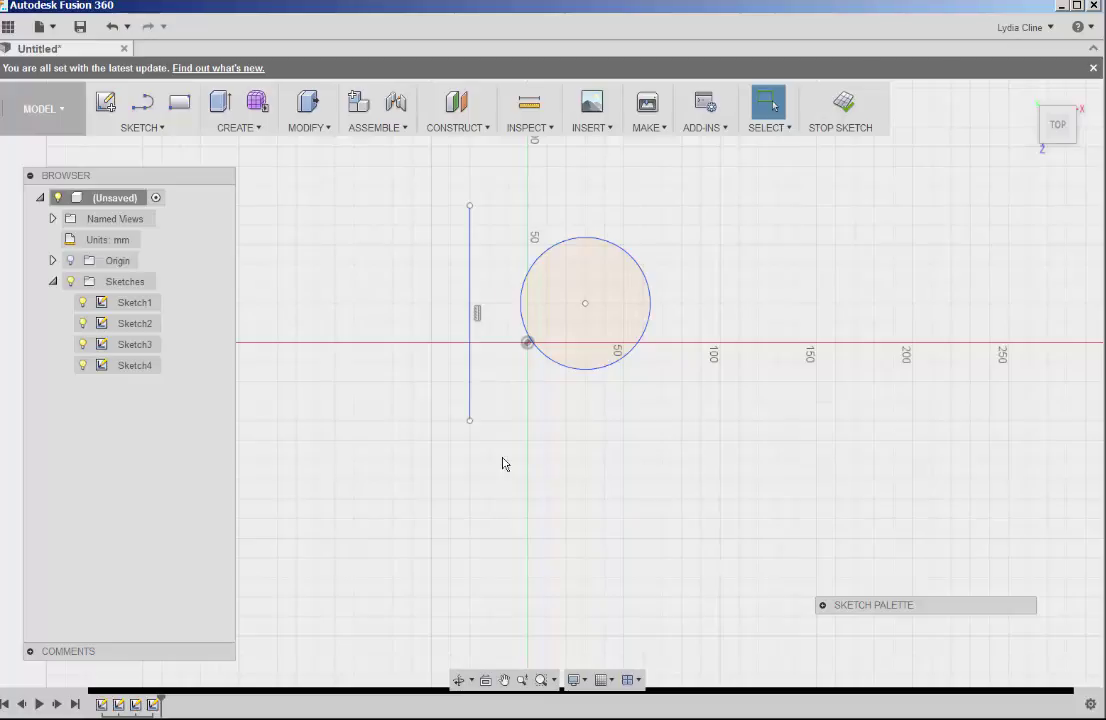
- Mirror the circle about the vertical line within the active sketch
left_click(158, 127)
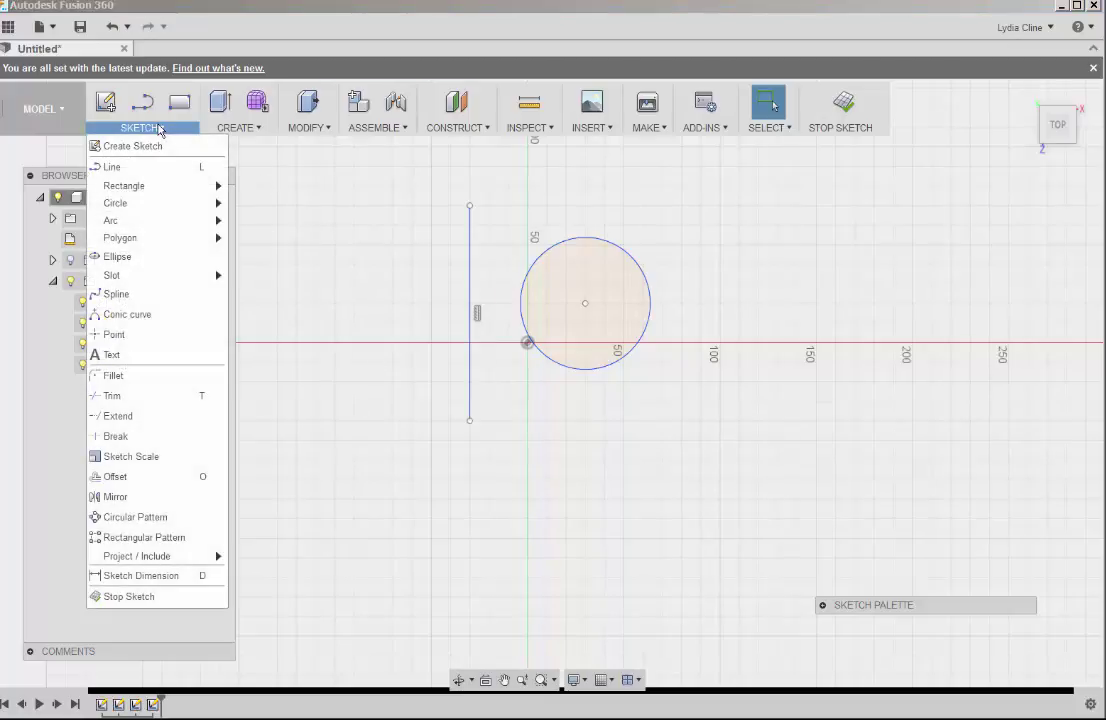
left_click(113, 497)
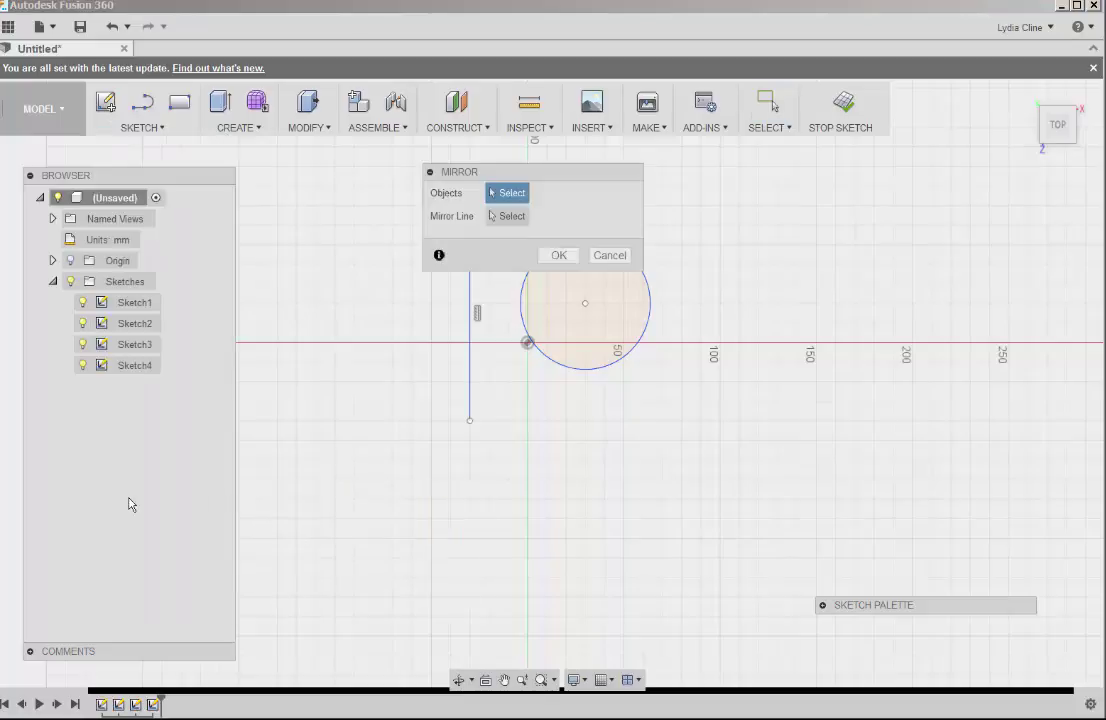
left_click(550, 364)
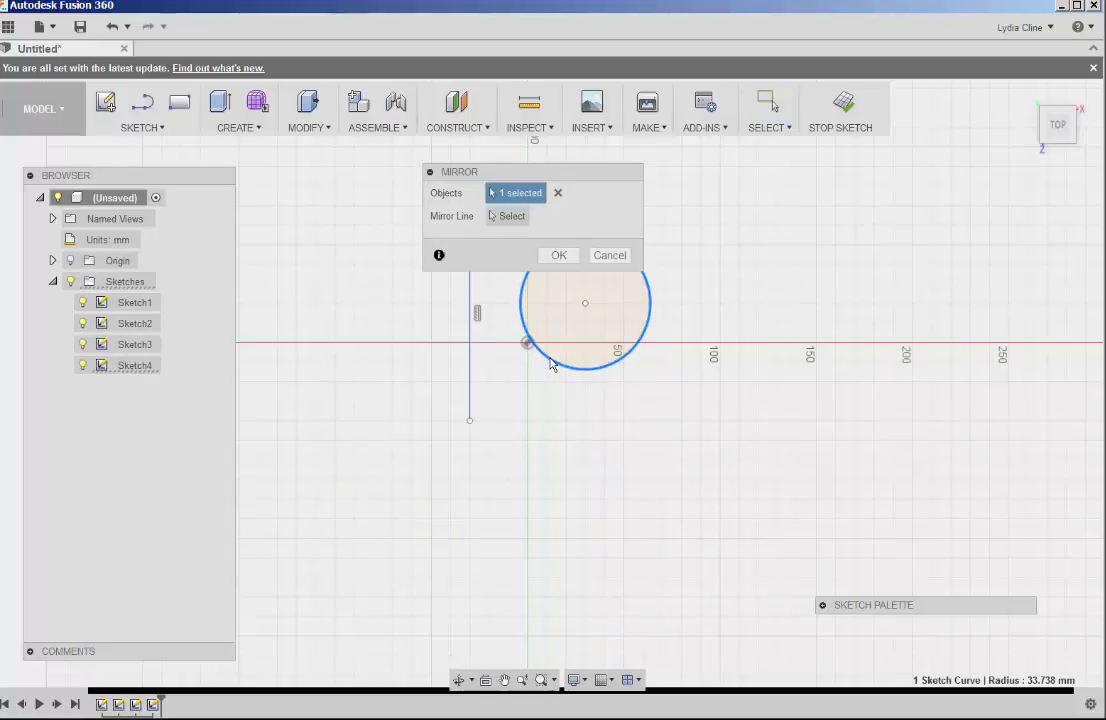
left_click(507, 216)
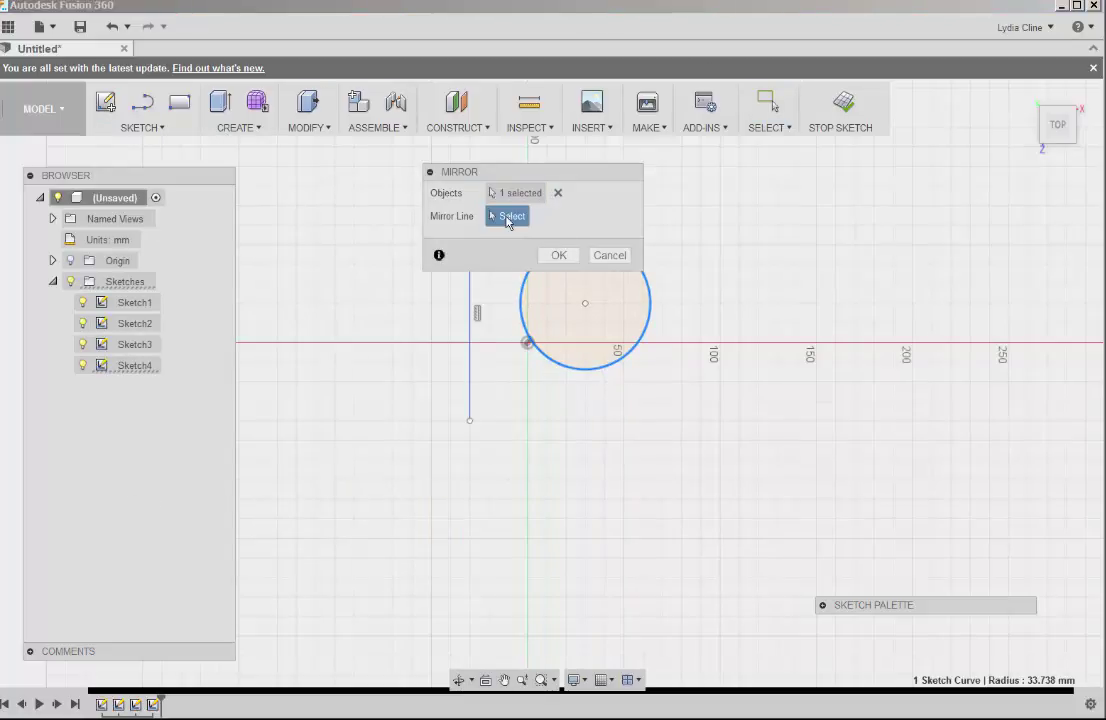
left_click(471, 299)
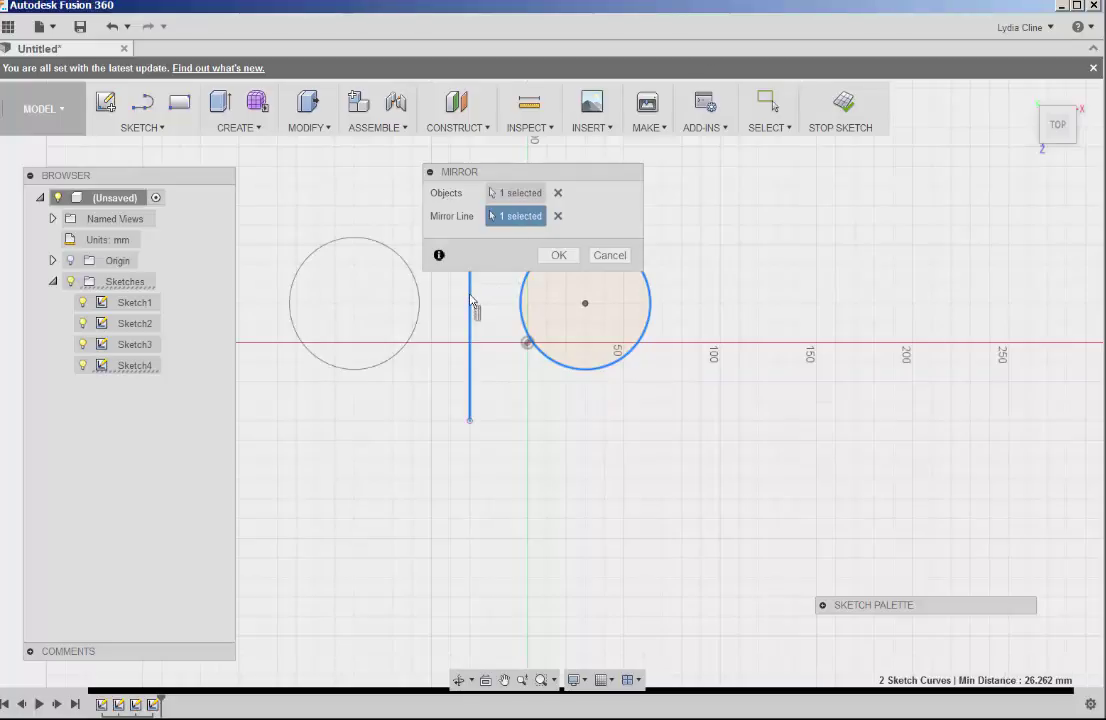
left_click(559, 255)
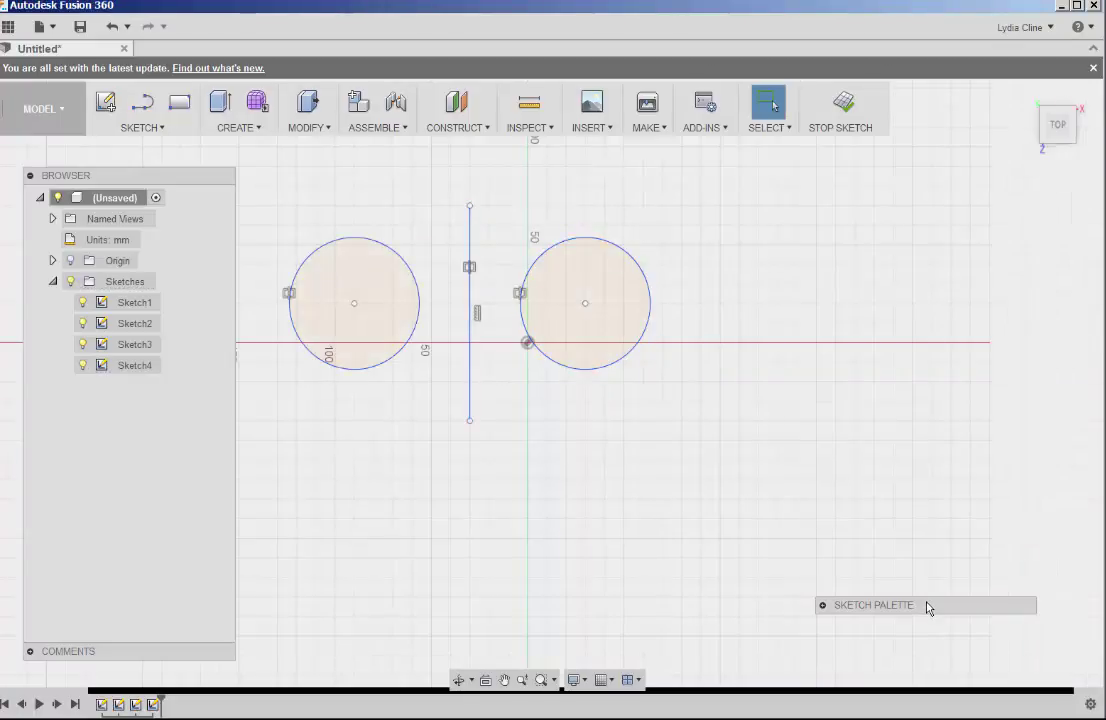
- Undo the circle's mirror and finish the sketch to check the Mirror command outside sketch editing
left_click(111, 29)
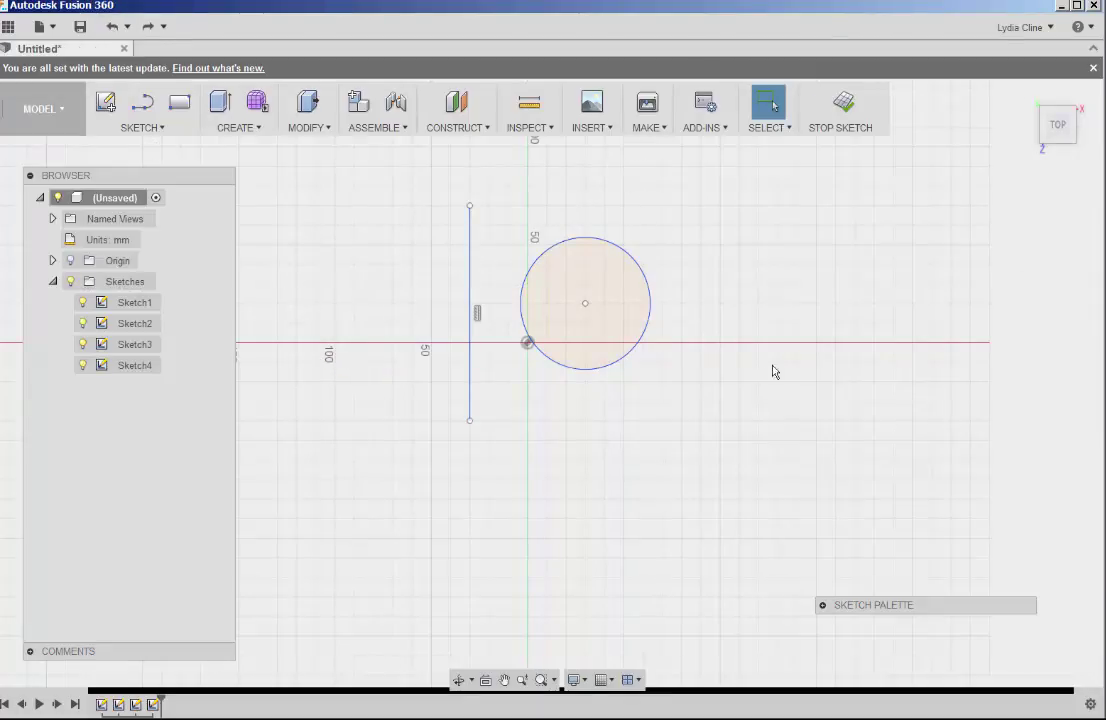
left_click(842, 106)
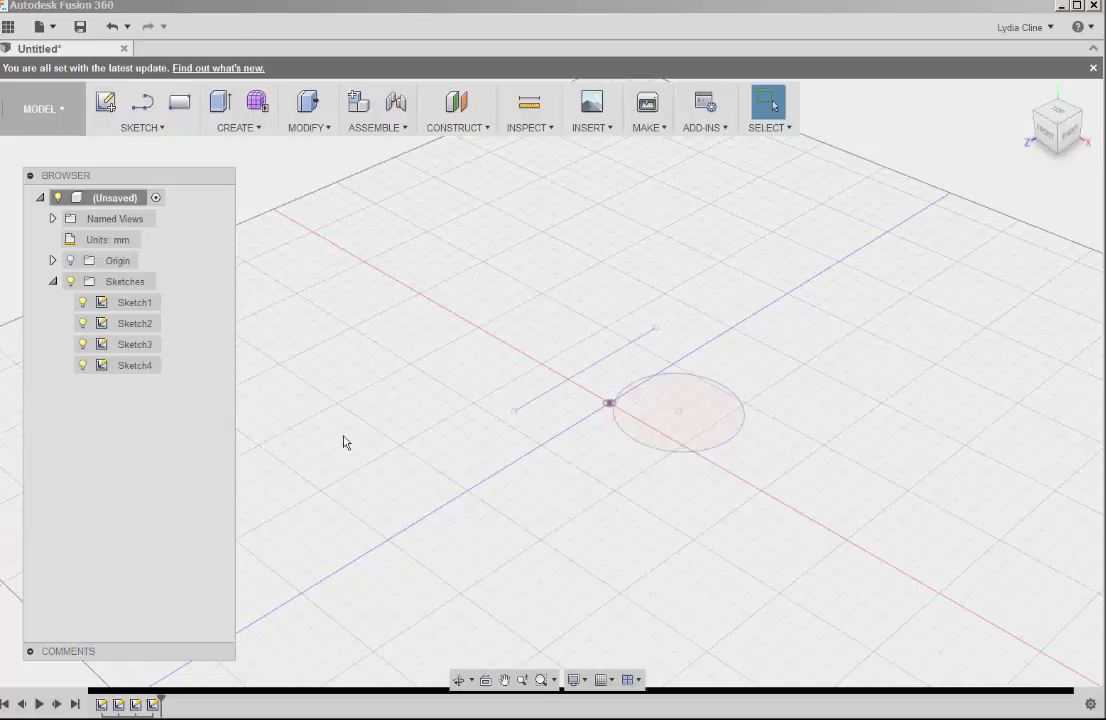
left_click(160, 128)
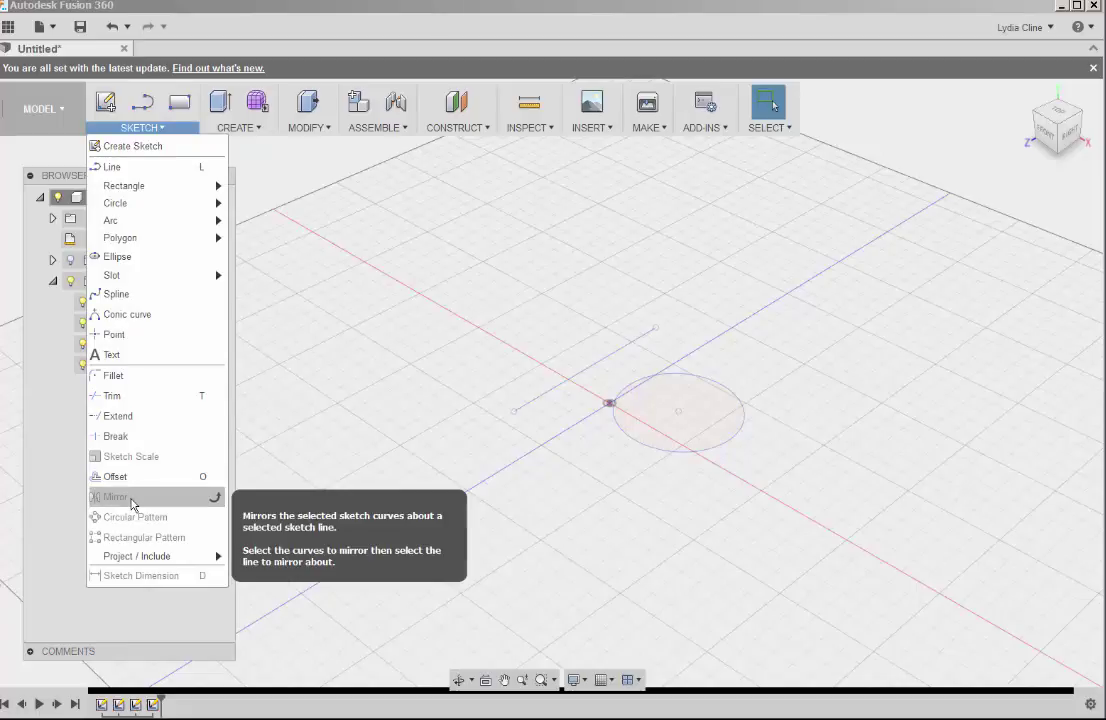
left_click(313, 366)
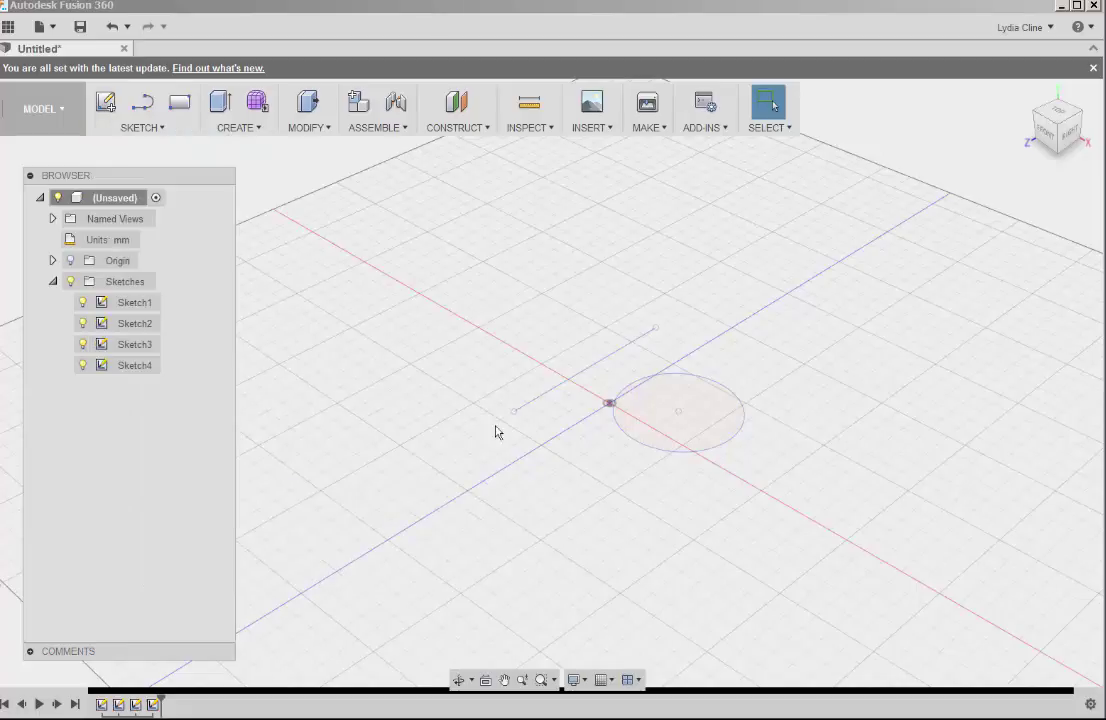
- Reopen the sketch containing the circle and line for editing
left_click(643, 425)
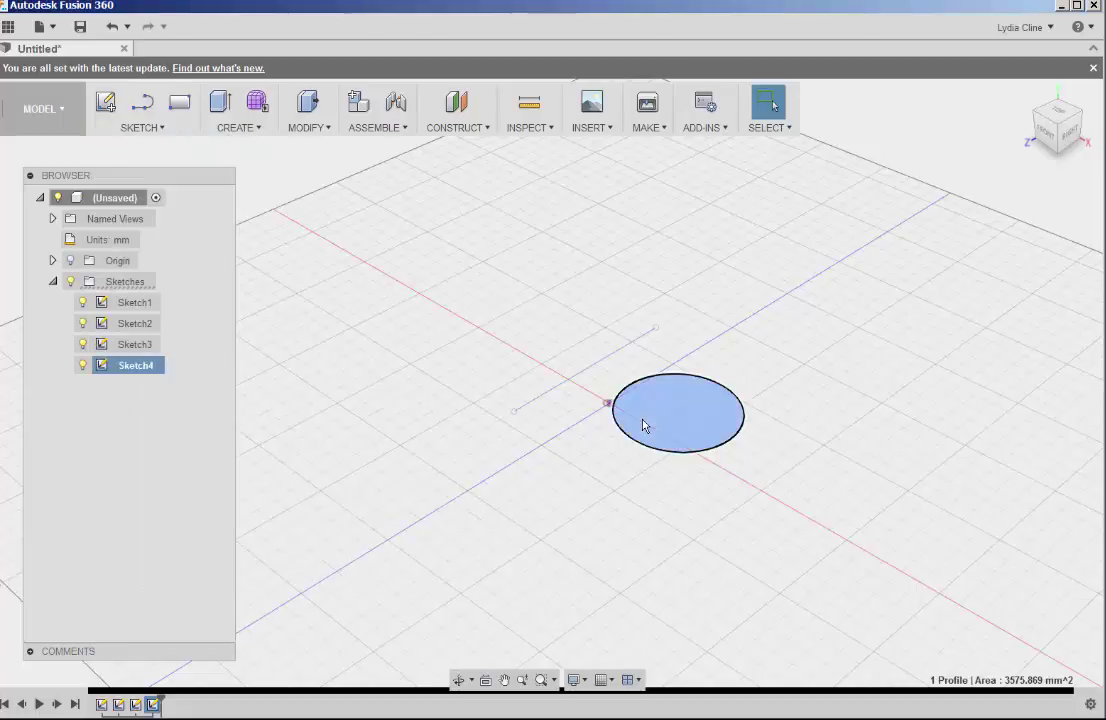
right_click(643, 425)
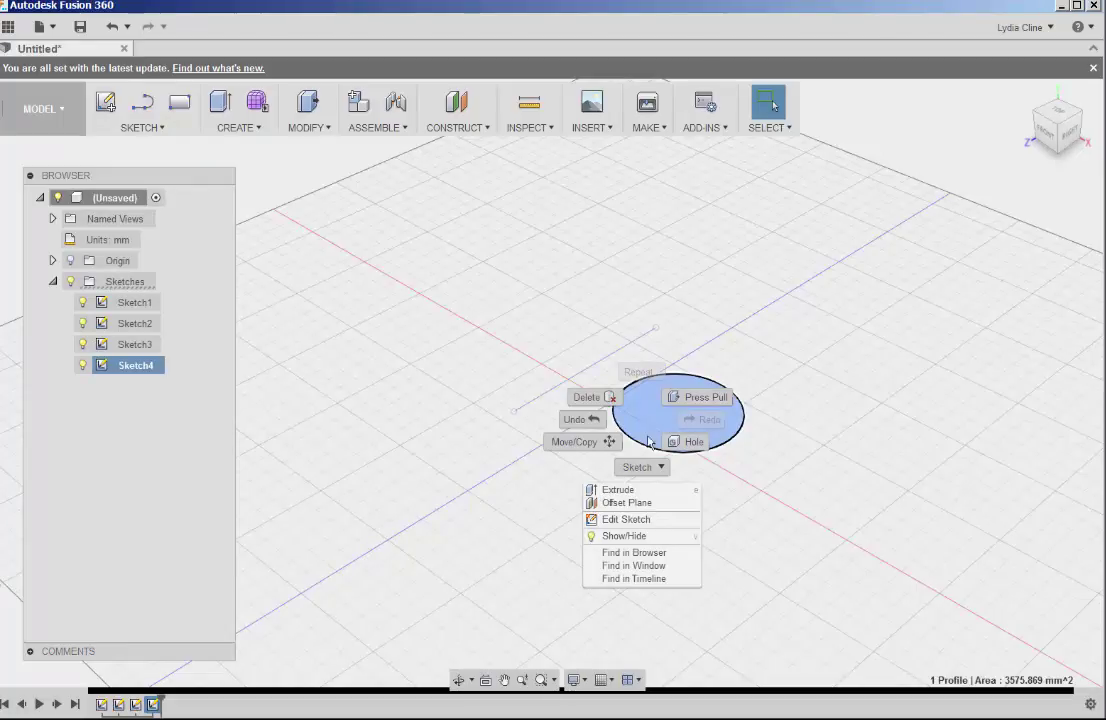
left_click(645, 520)
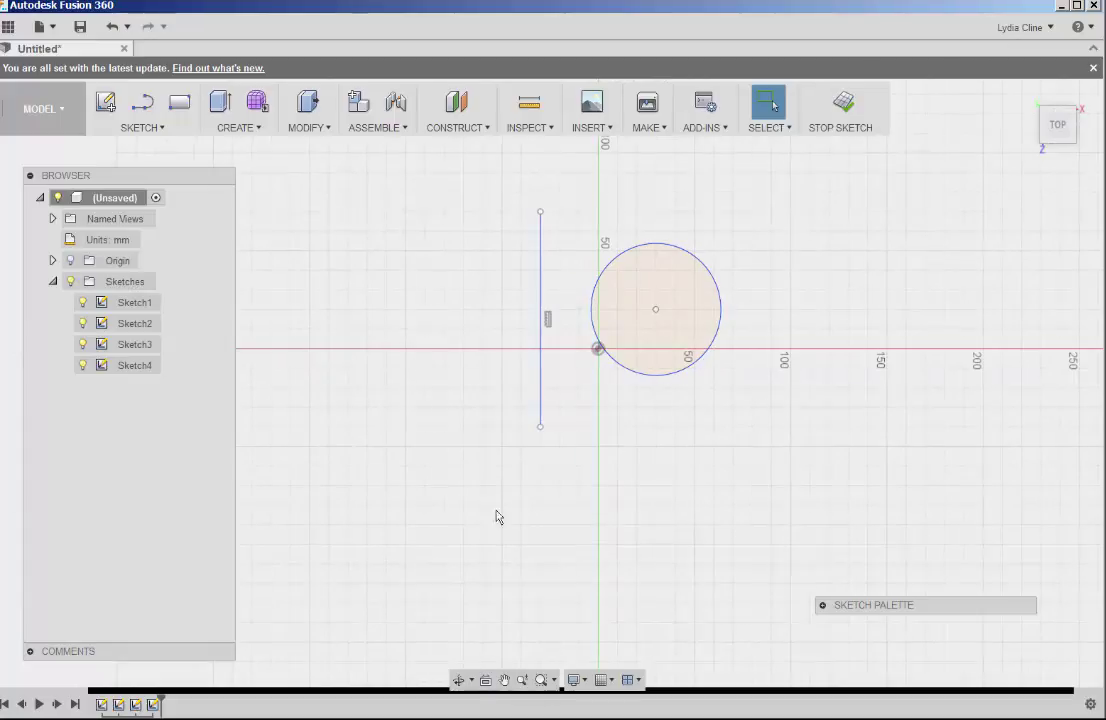
- Mirror the circle about the vertical line again and finish the sketch
left_click(159, 128)
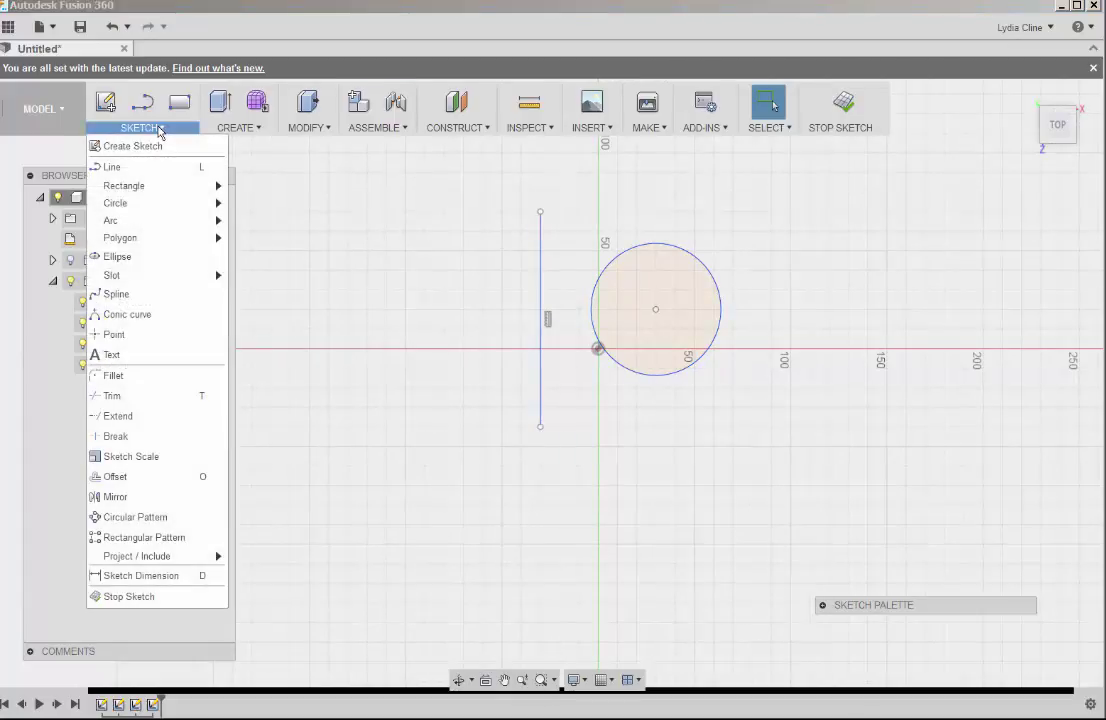
left_click(118, 497)
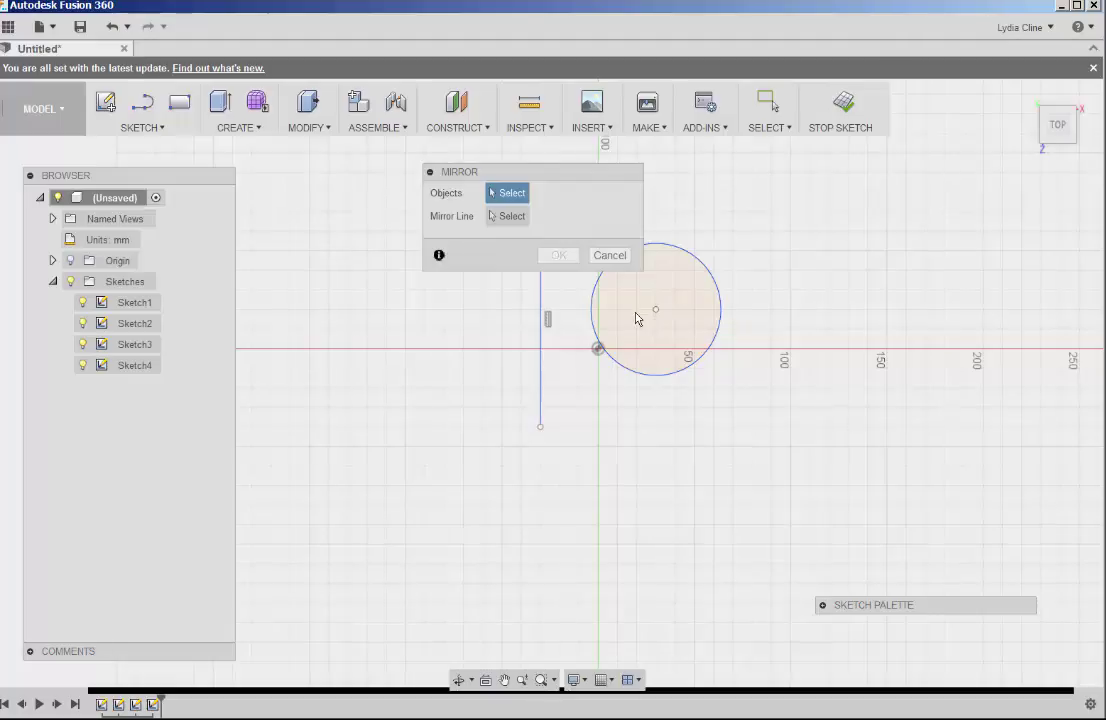
left_click(619, 369)
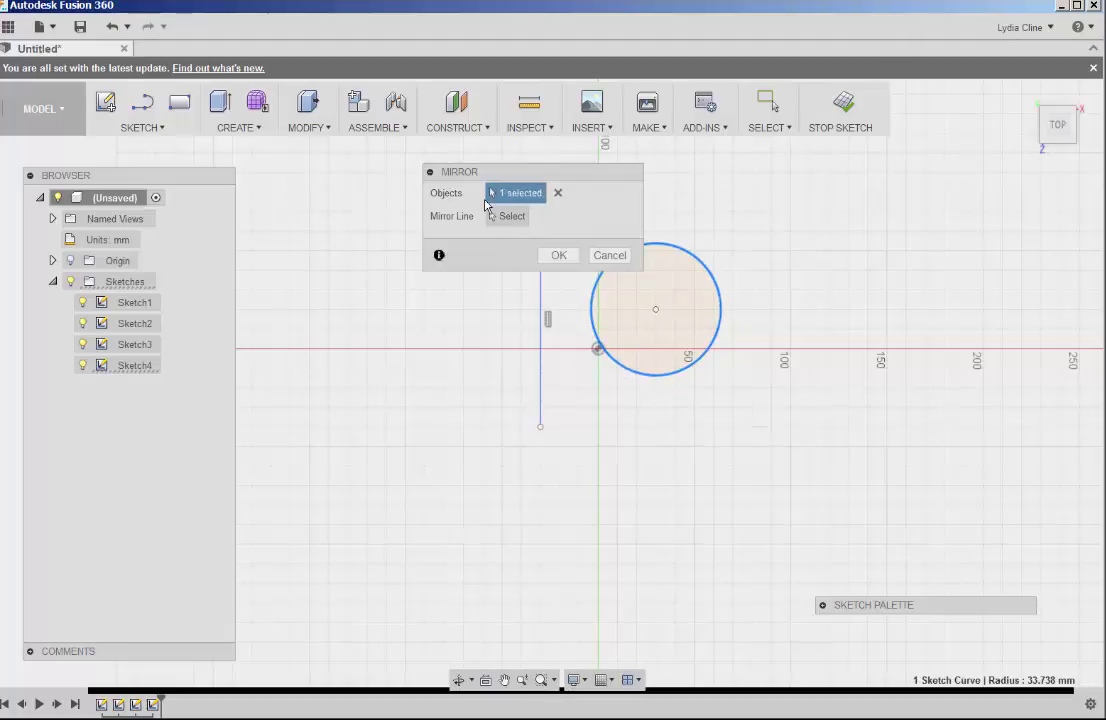
left_click(509, 216)
left_click(541, 313)
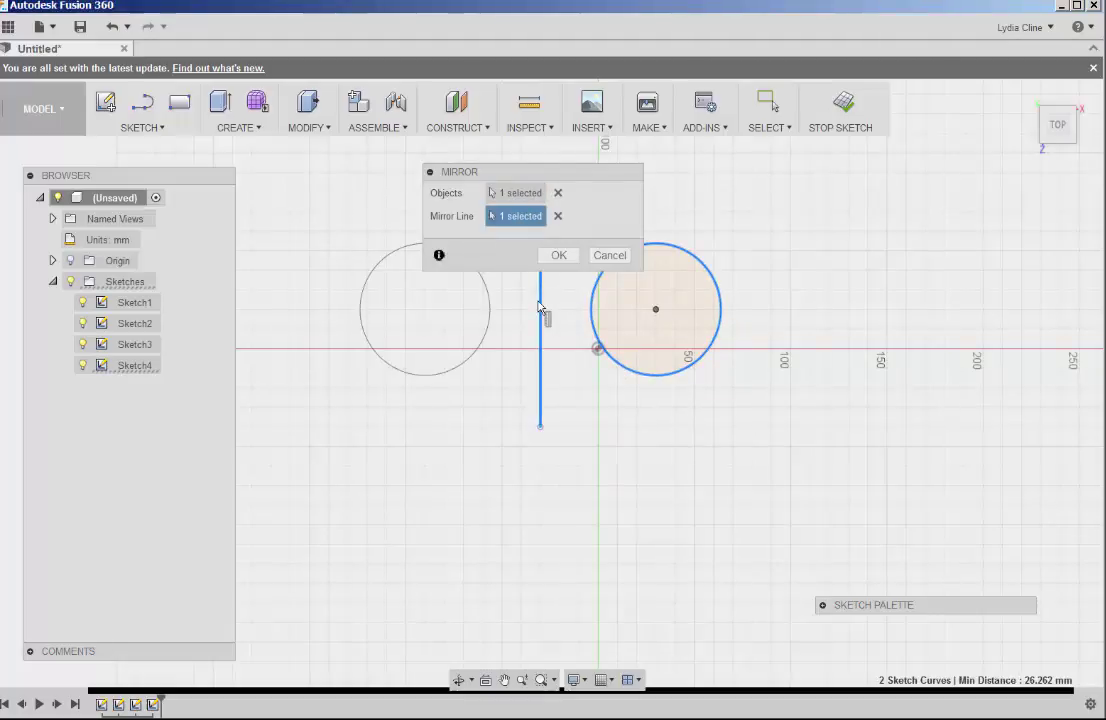
left_click(557, 256)
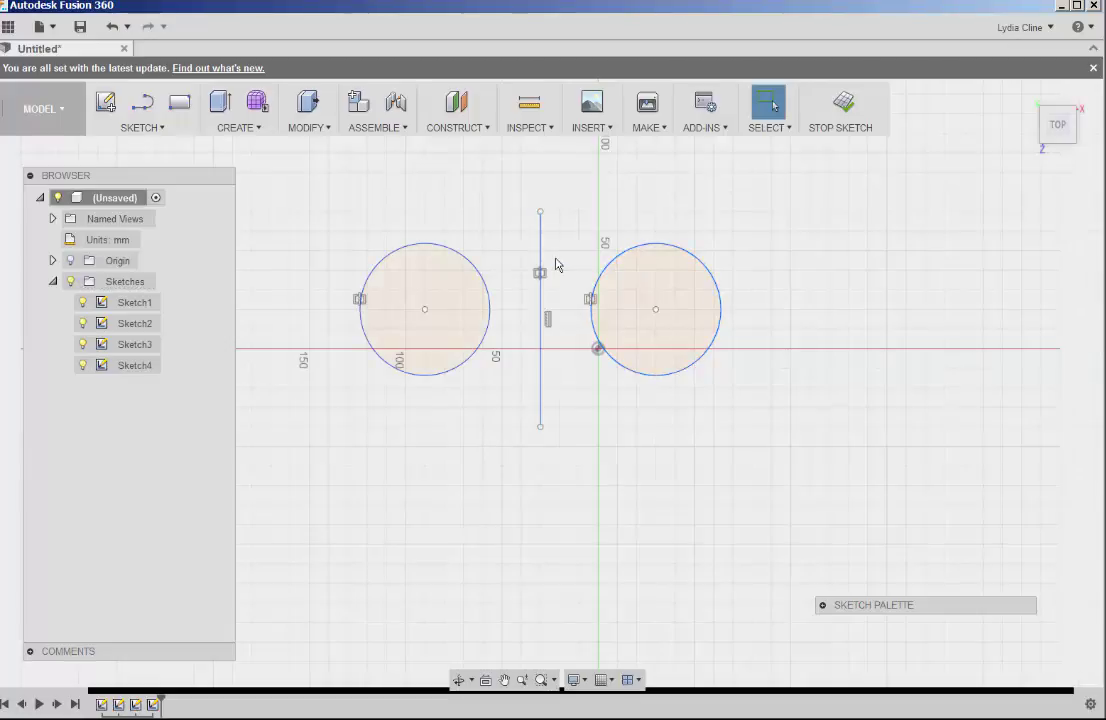
left_click(843, 103)
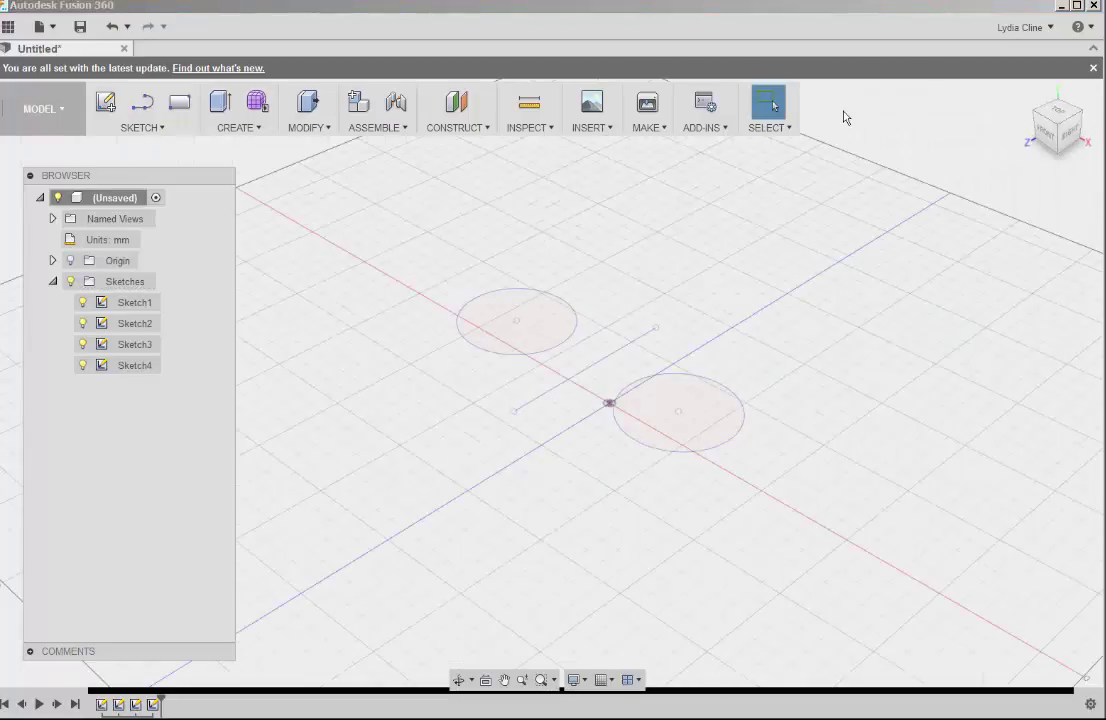